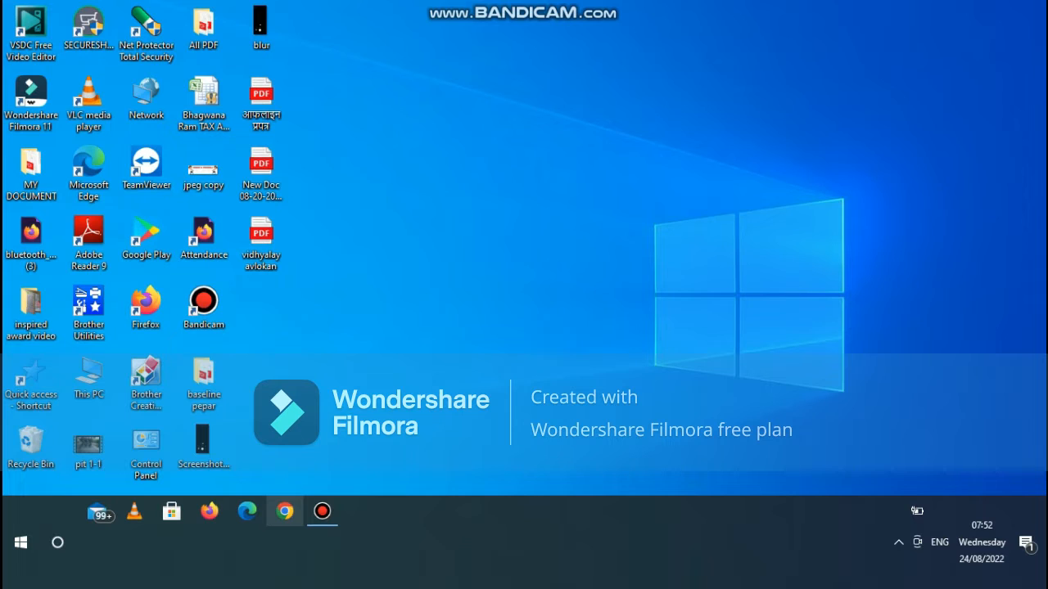
Open Chrome, search Google for "staff login" and open the Staff Corner - Shaala Darpan result.
click(285, 512)
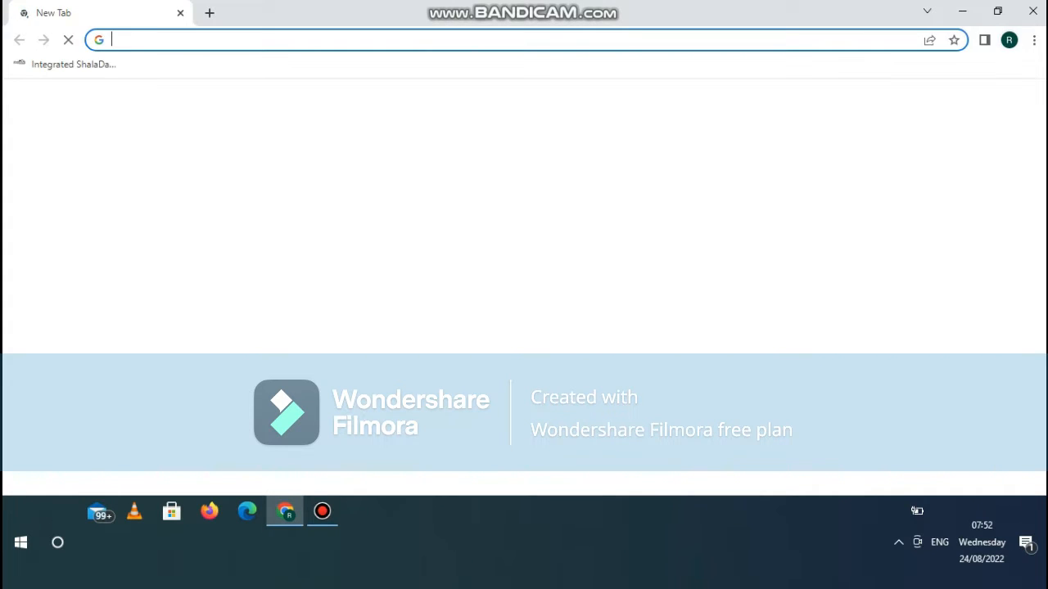
click(491, 322)
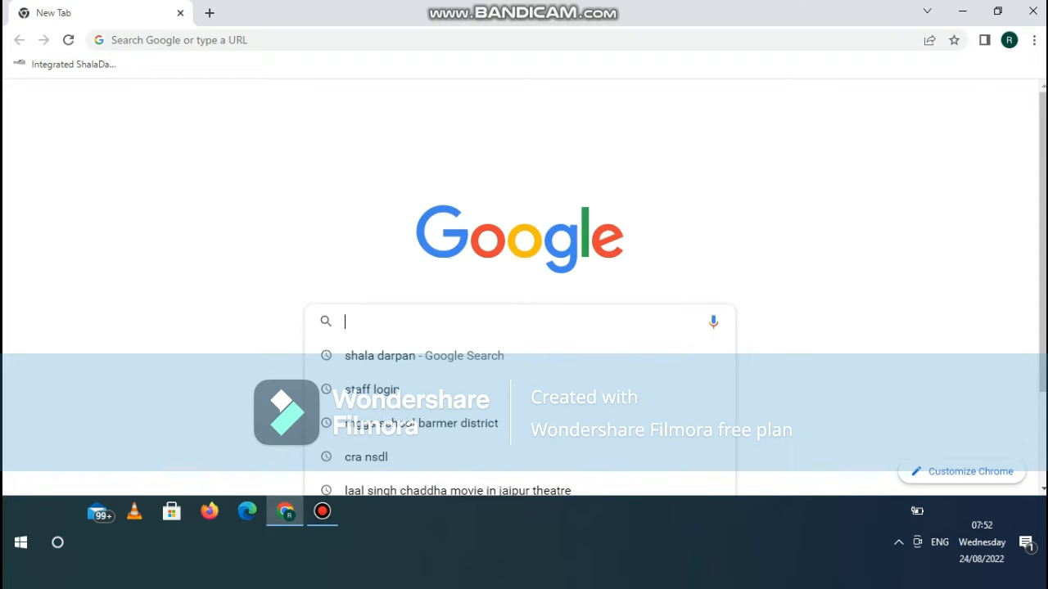
click(373, 389)
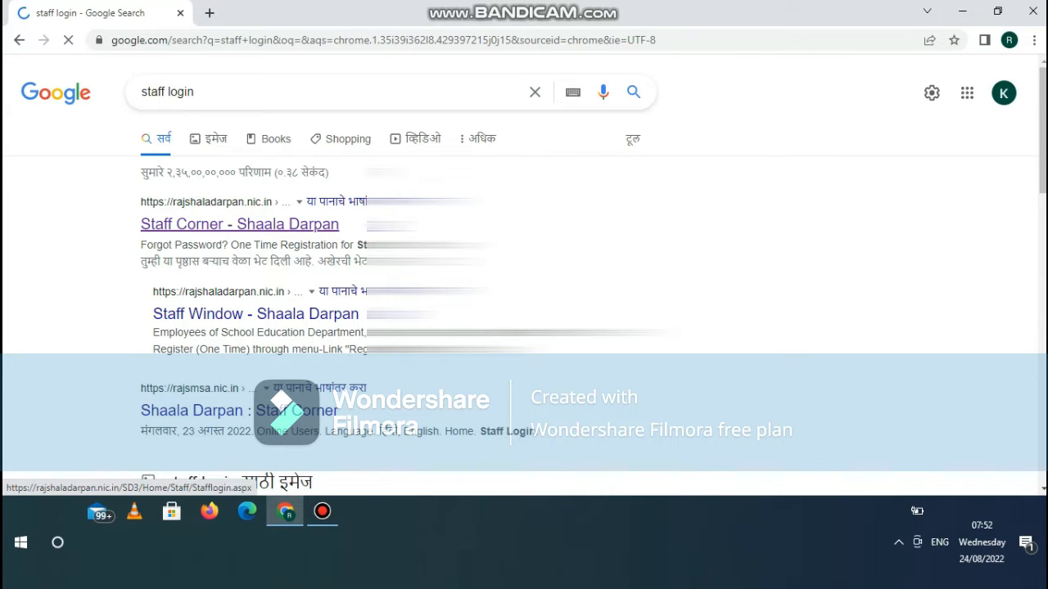
click(240, 224)
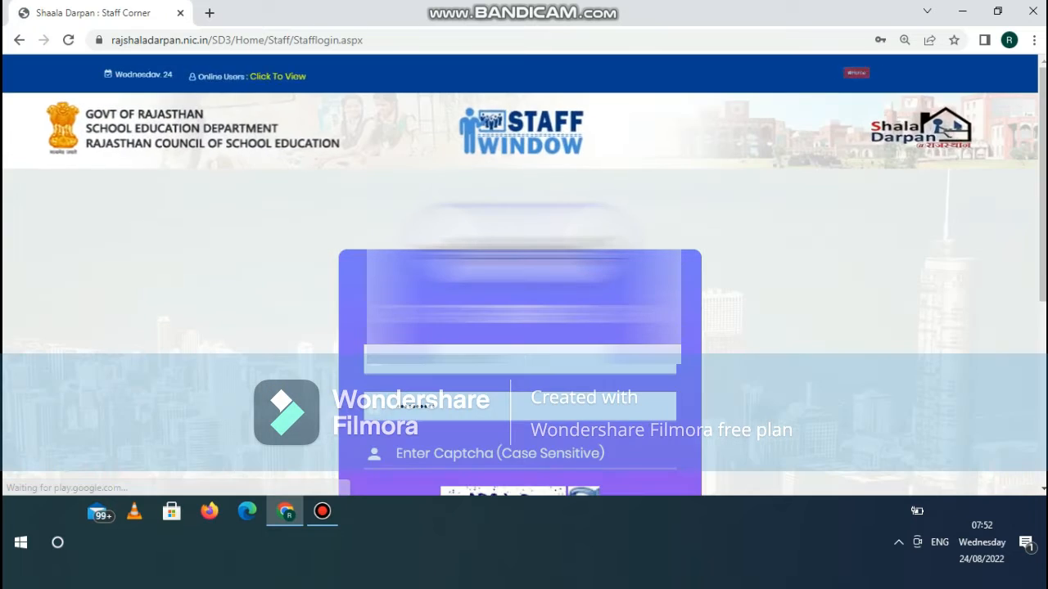
Enter the captcha code on the Staff Login form and log in with the prefilled credentials.
scroll(520, 275, down, 2)
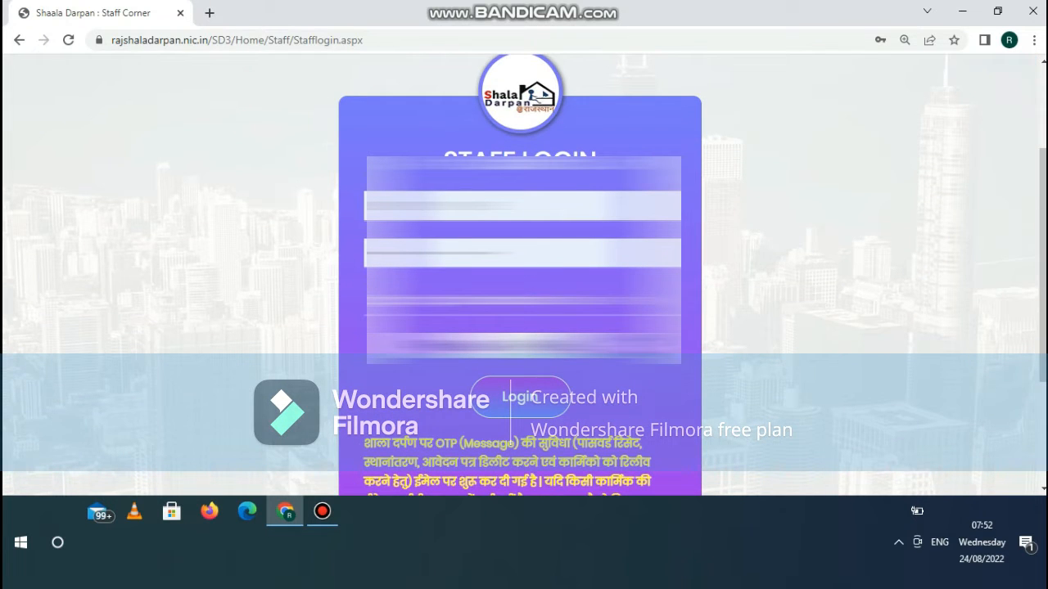
click(370, 301)
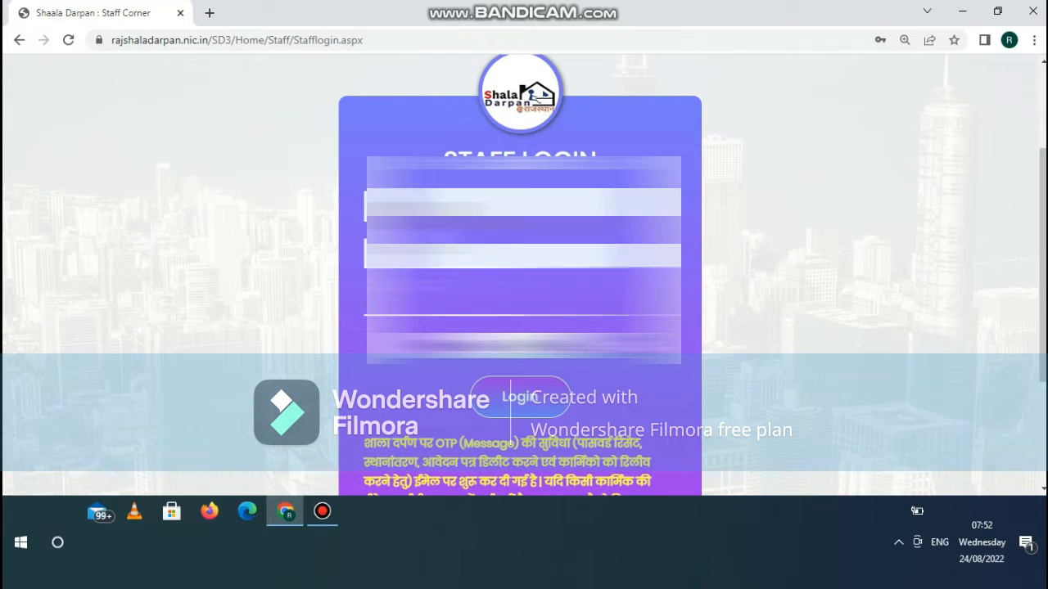
text(4)
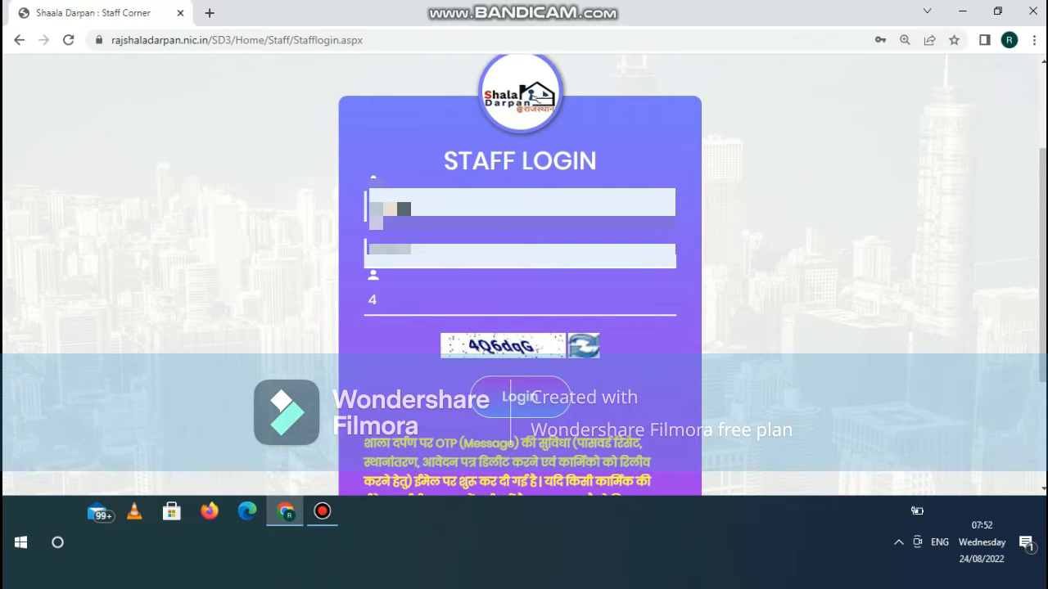
text(Q6dqG)
click(519, 397)
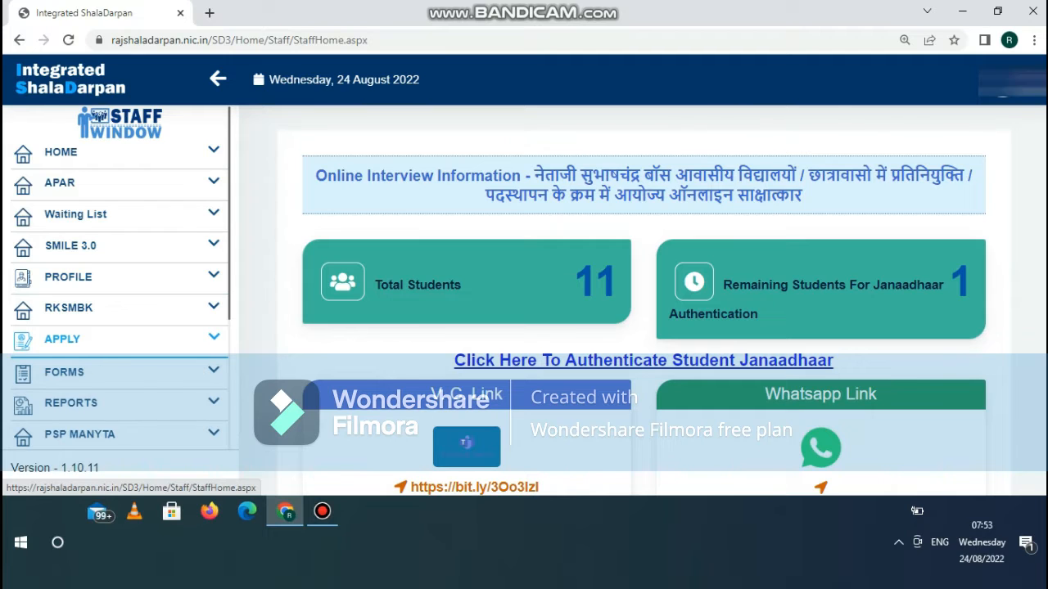
Open the MGGS Interview Application Form from the Posting / Deputation applications.
click(62, 339)
scroll(63, 339, down, 3)
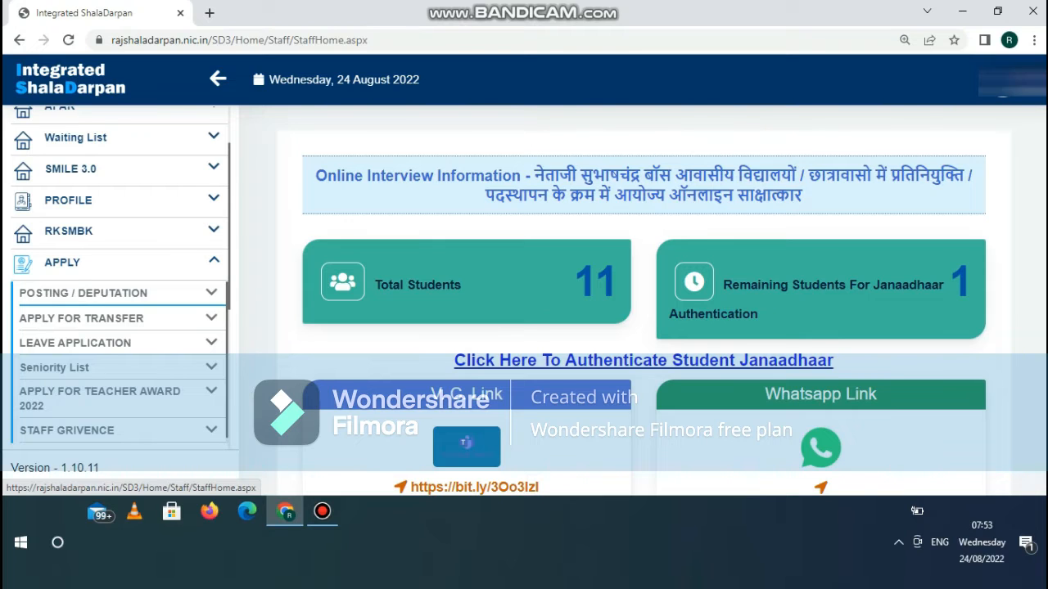
click(115, 293)
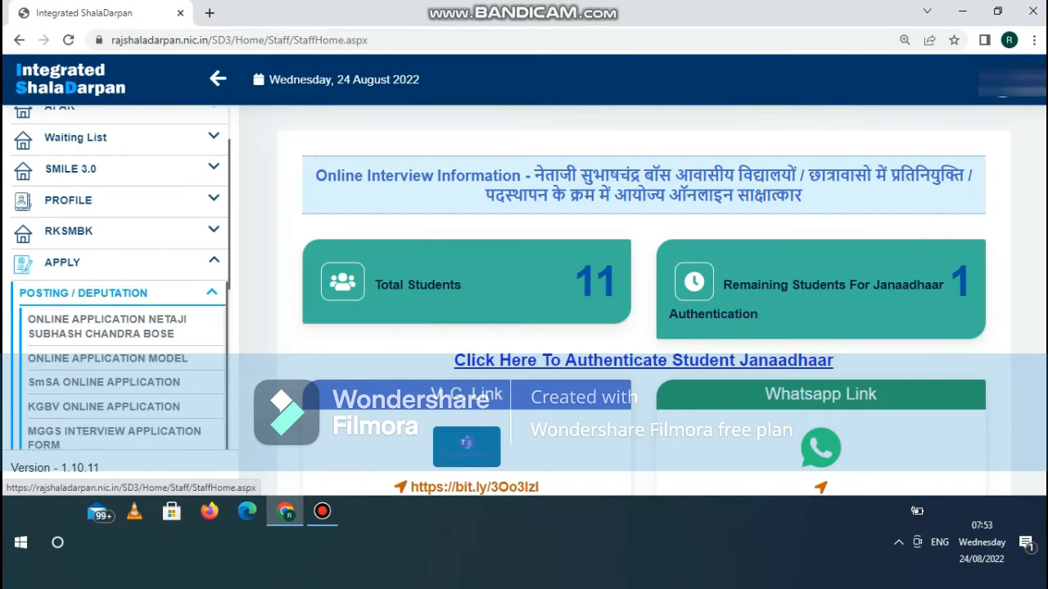
scroll(115, 344, down, 1)
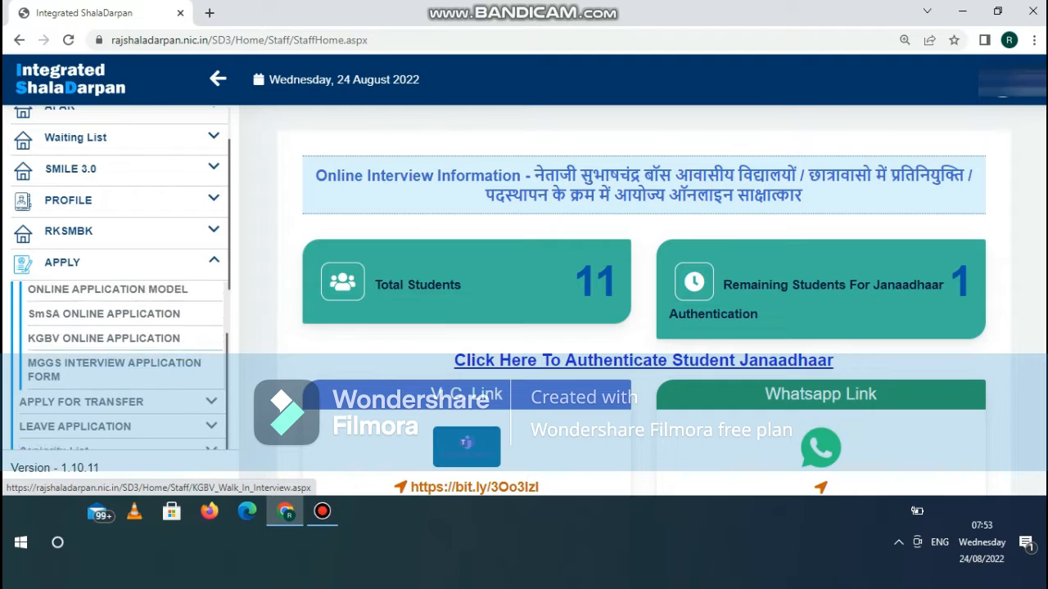
scroll(115, 344, up, 1)
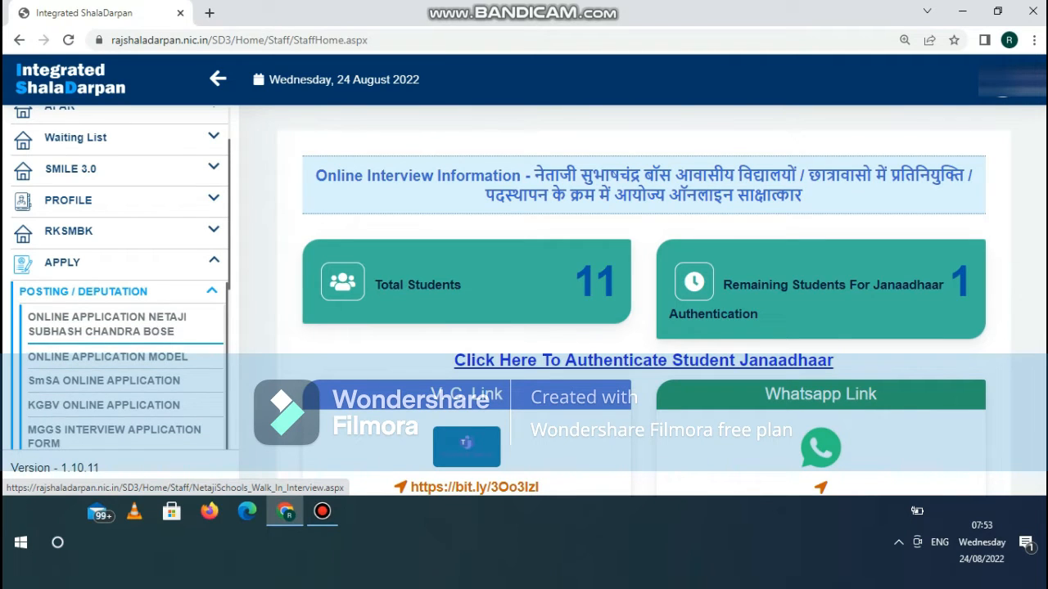
scroll(106, 407, down, 1)
scroll(106, 406, up, 1)
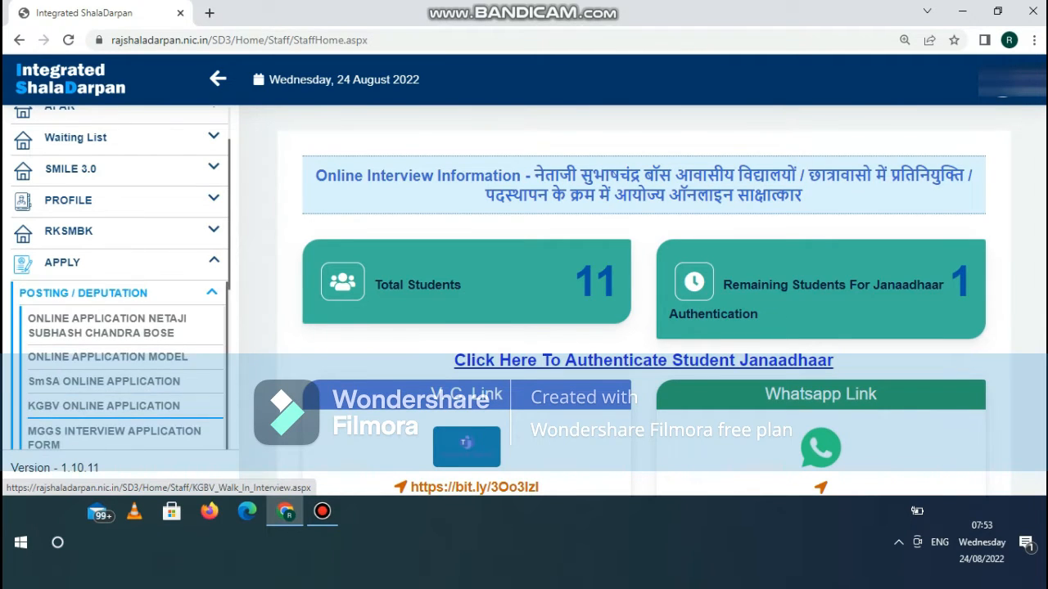
scroll(106, 406, down, 1)
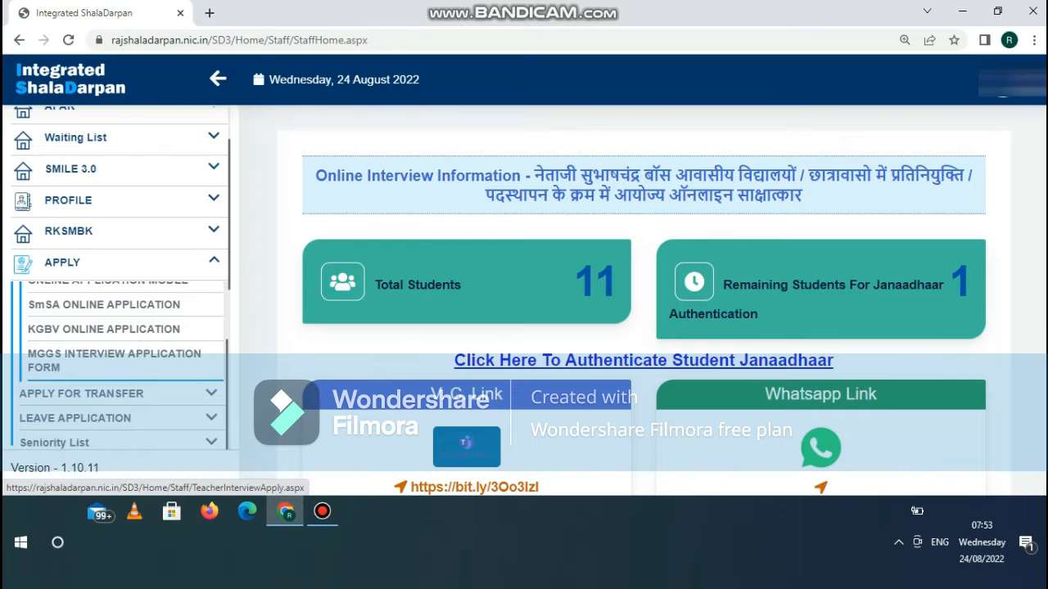
click(114, 360)
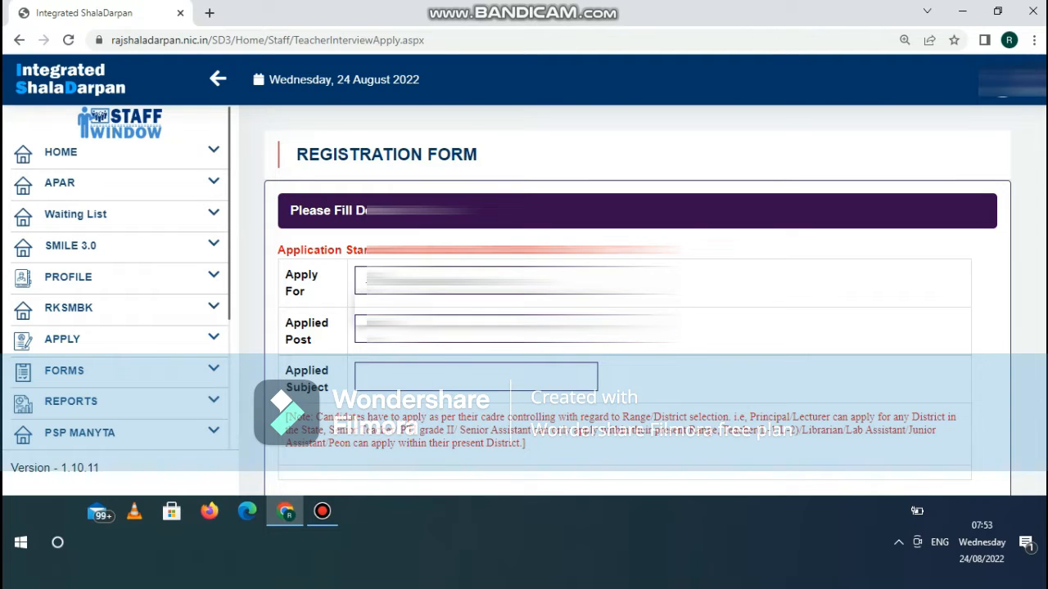
Set Apply For to MahatmaGandhi School, Applied Post to Teacher (III Gr.) Level 1, and choose the applied subject.
click(516, 281)
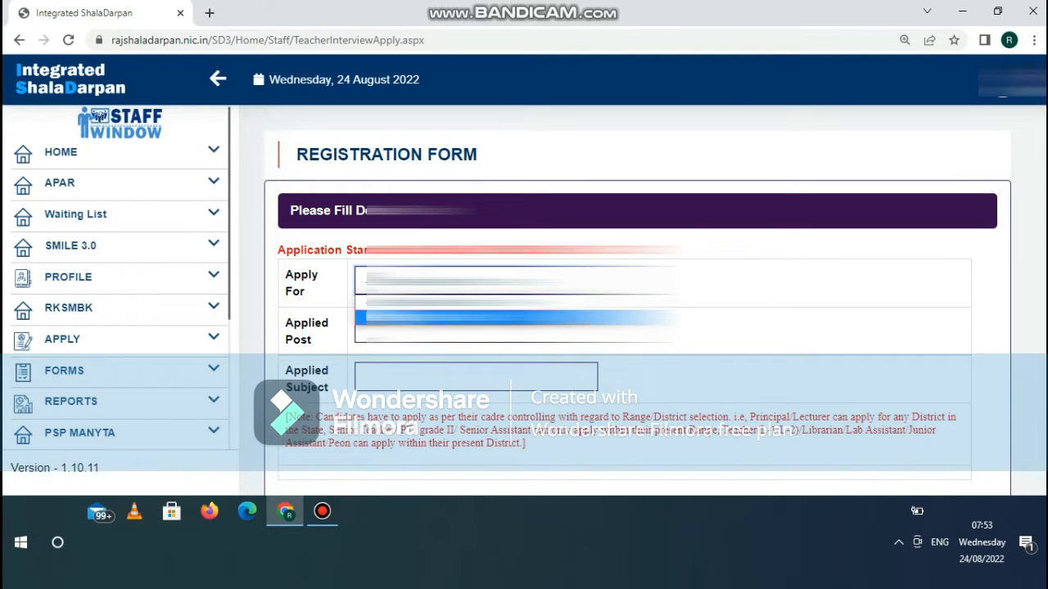
click(516, 318)
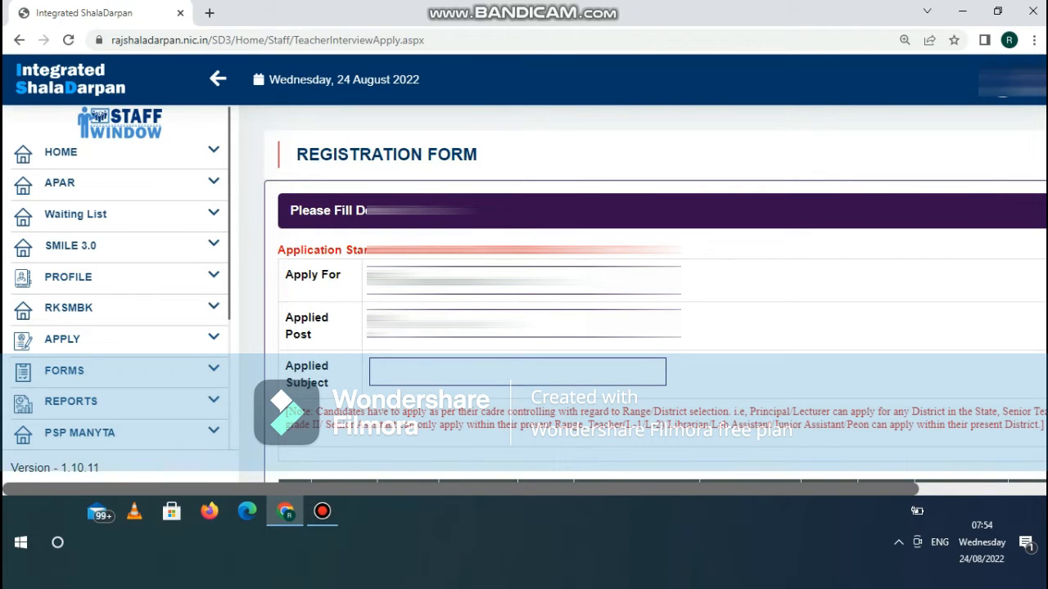
click(516, 323)
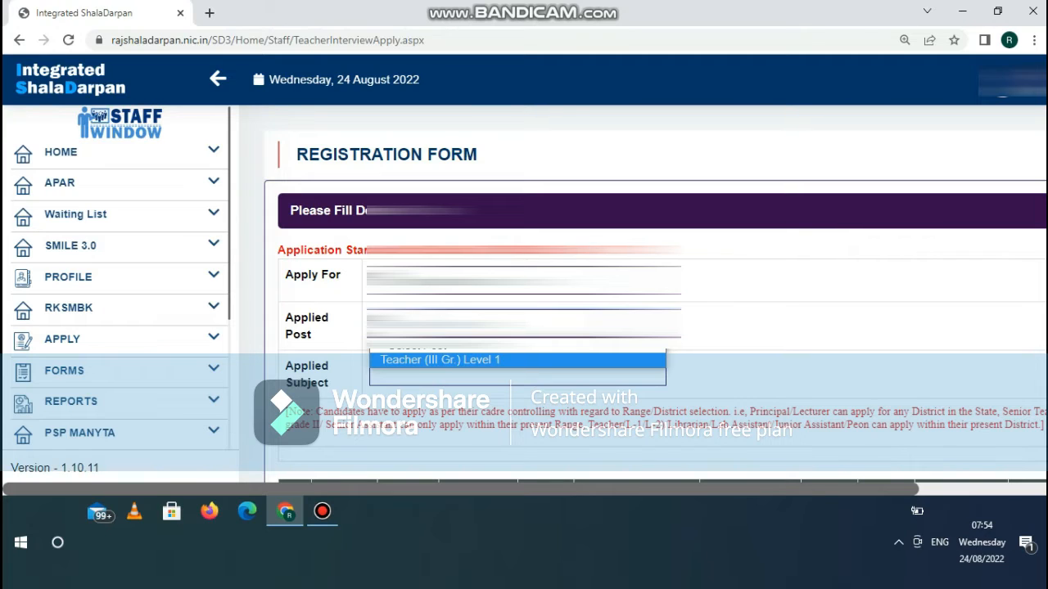
click(515, 360)
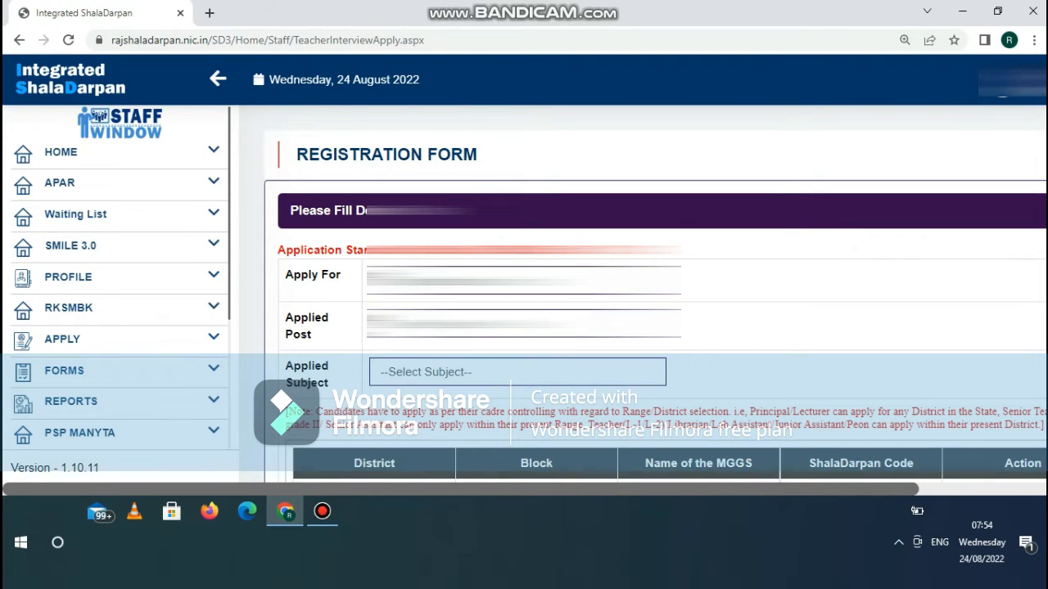
click(518, 372)
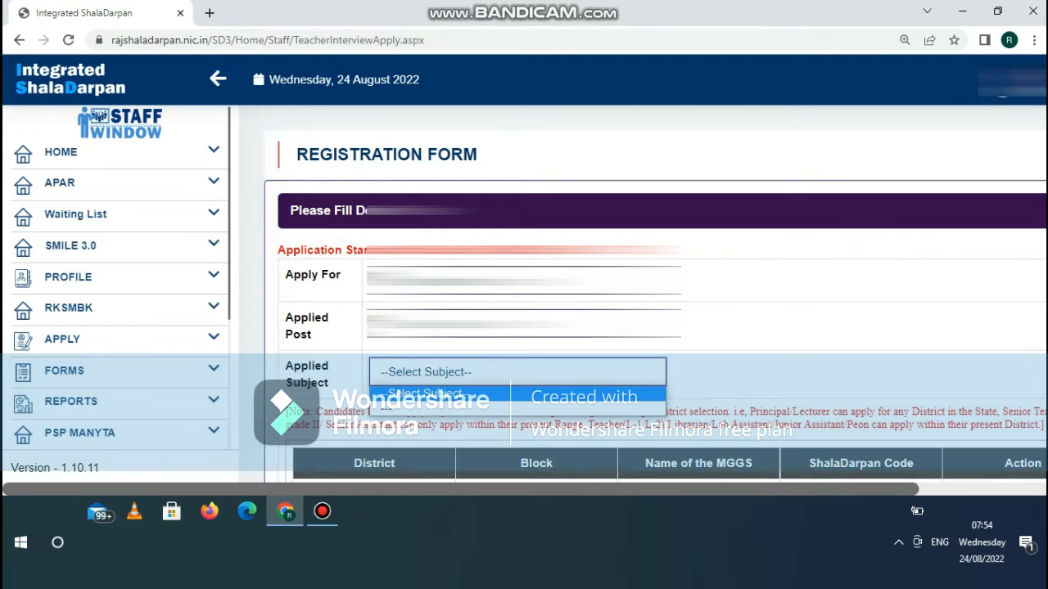
click(517, 409)
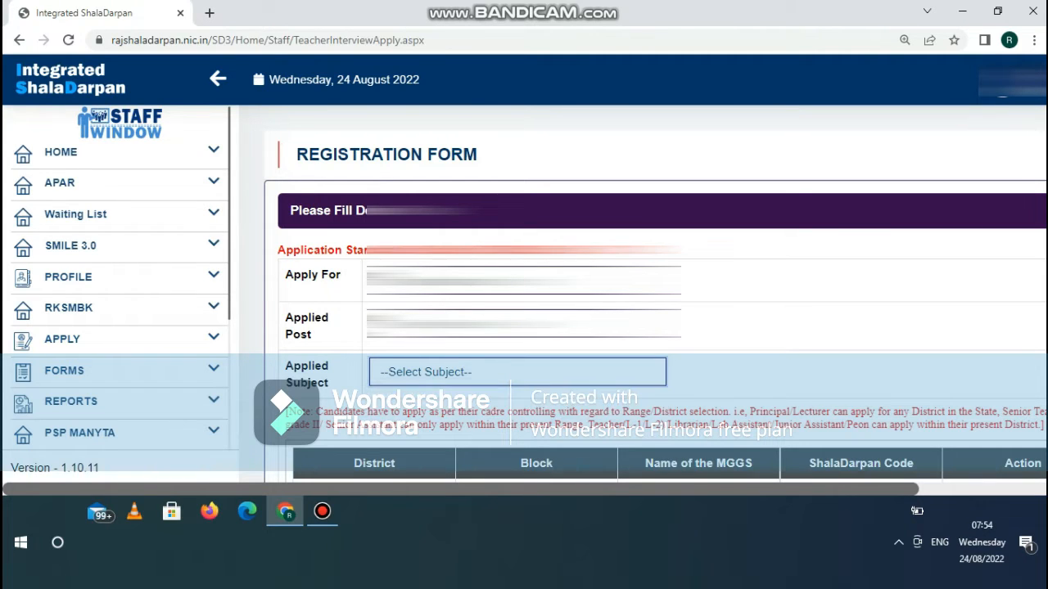
Fill the school preference row with district BARMER, block GADRAROAD, school MGGS gadraroad and ShalaDarpan code 506409.
scroll(642, 303, down, 1)
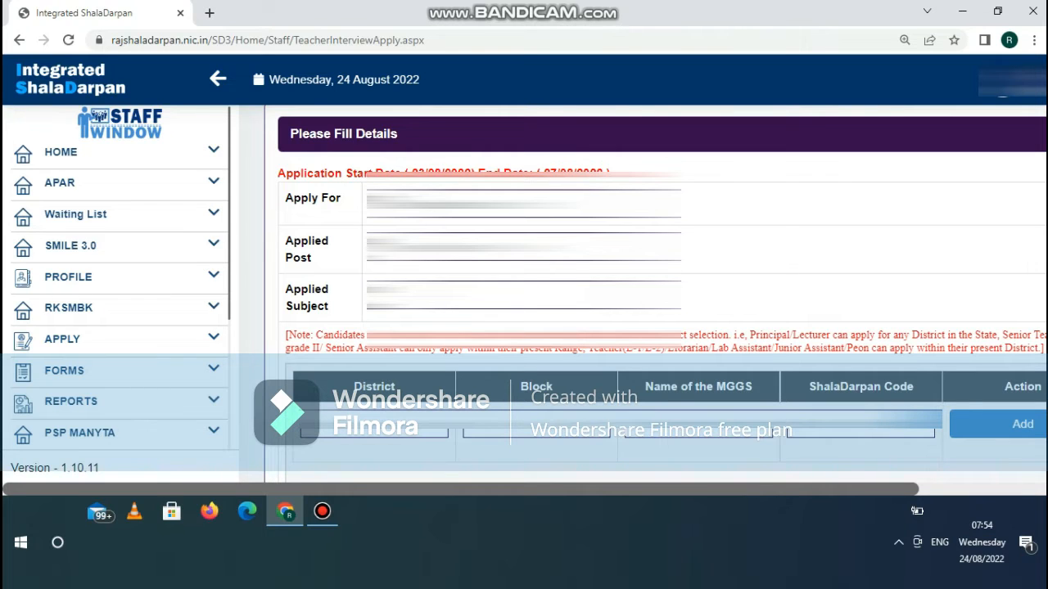
click(374, 424)
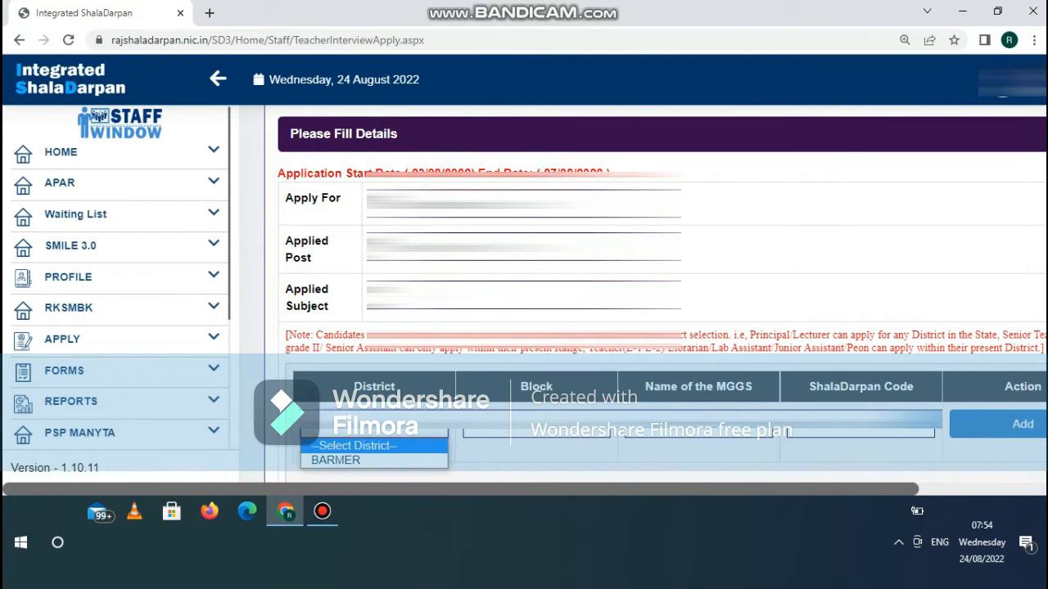
click(352, 460)
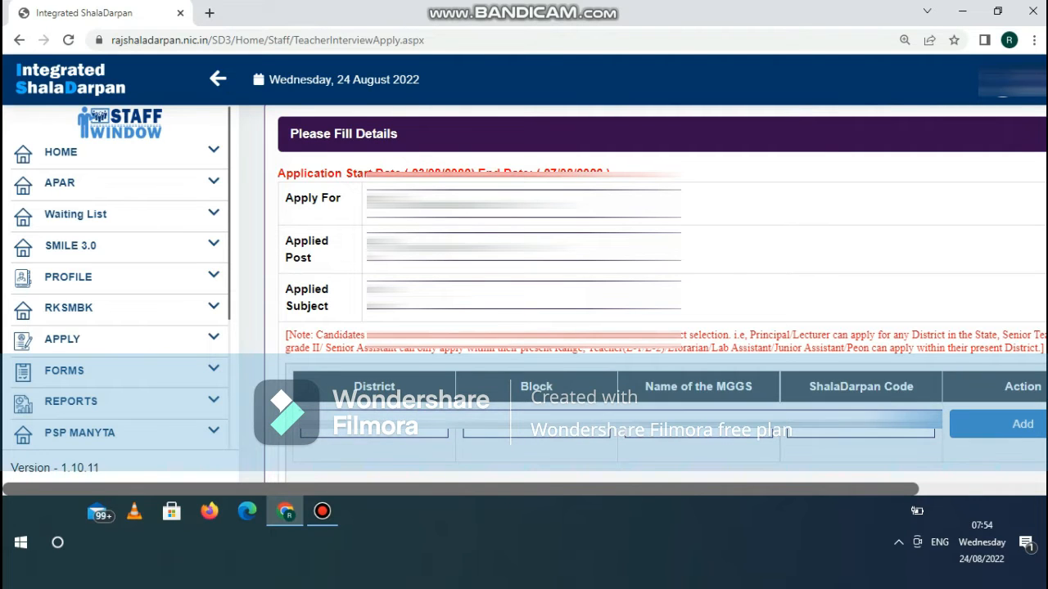
click(536, 432)
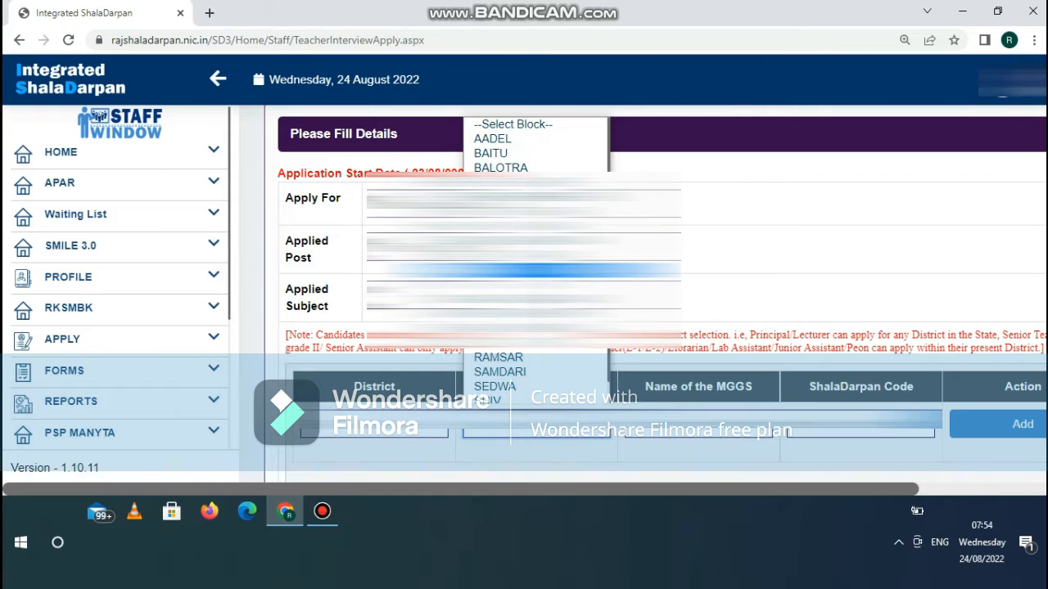
click(536, 271)
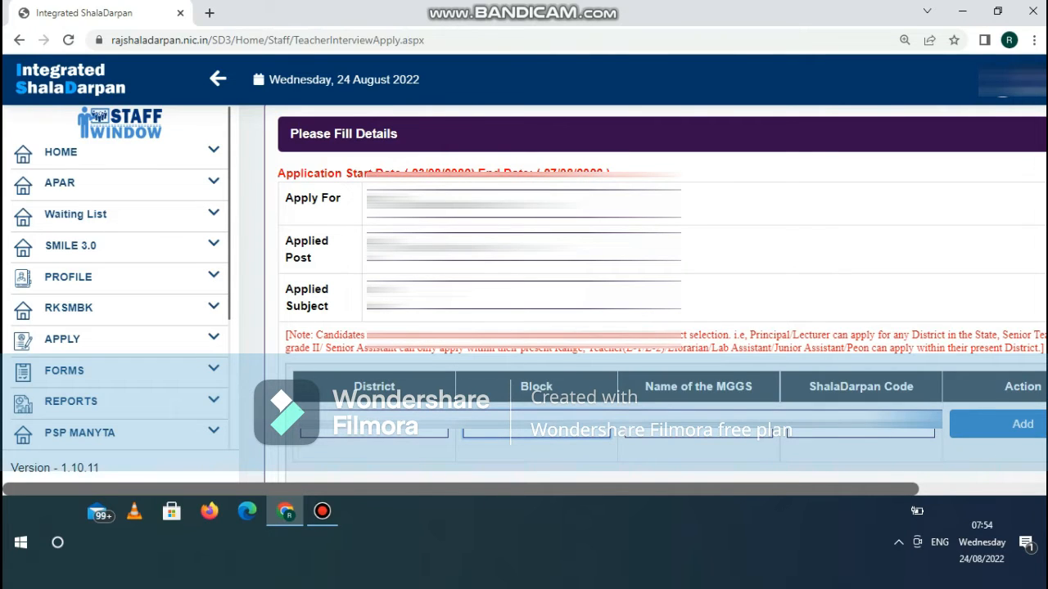
key(Tab)
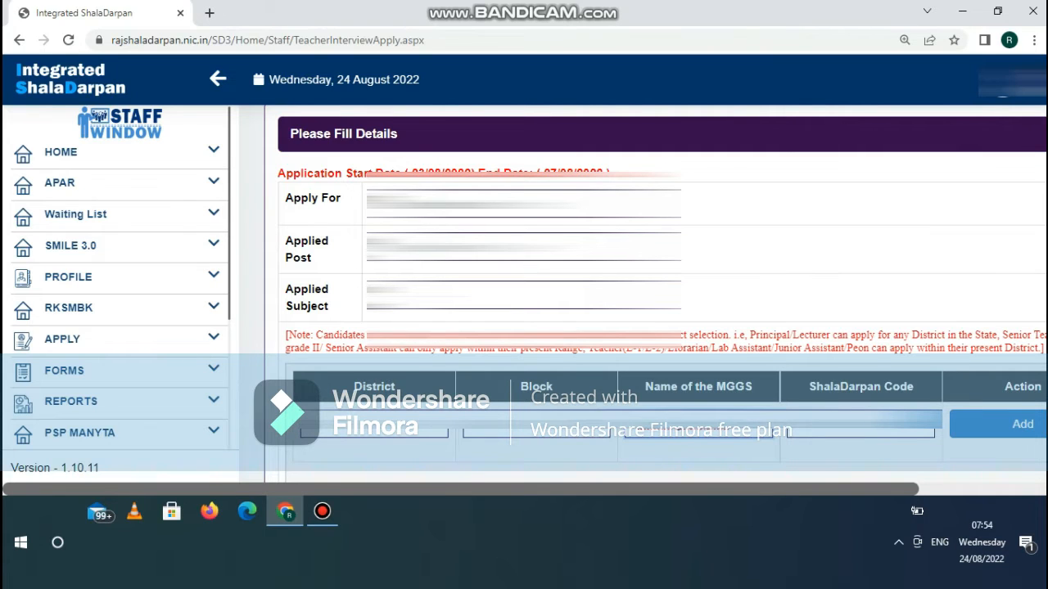
click(859, 426)
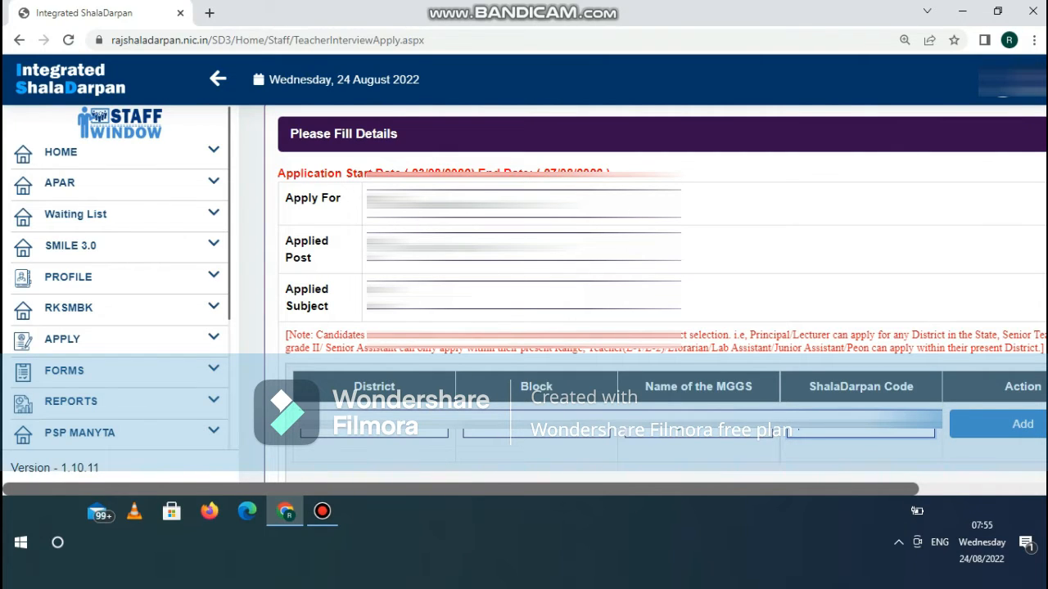
text(21)
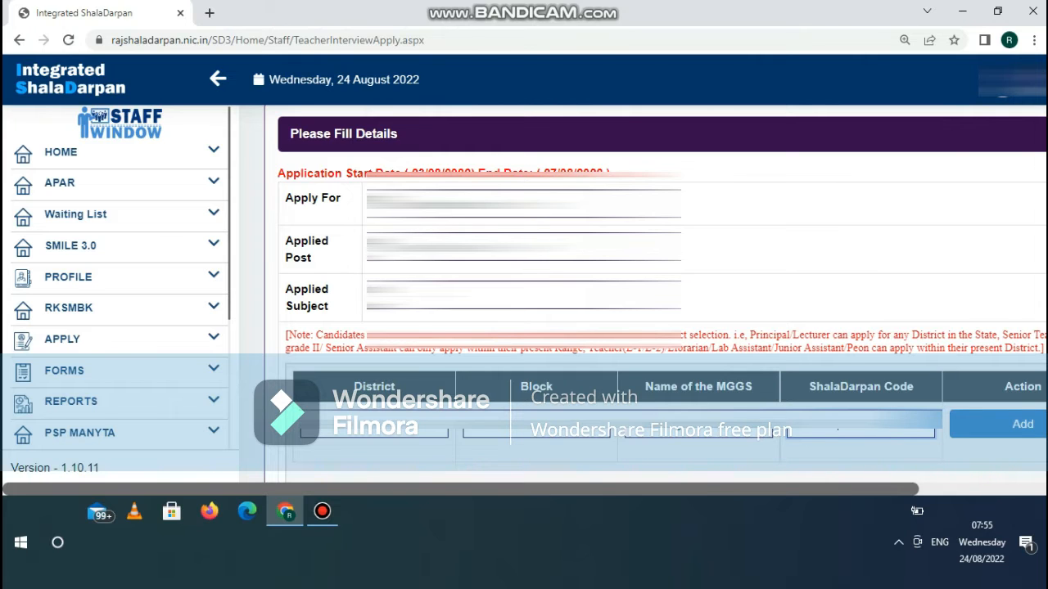
scroll(661, 295, down, 1)
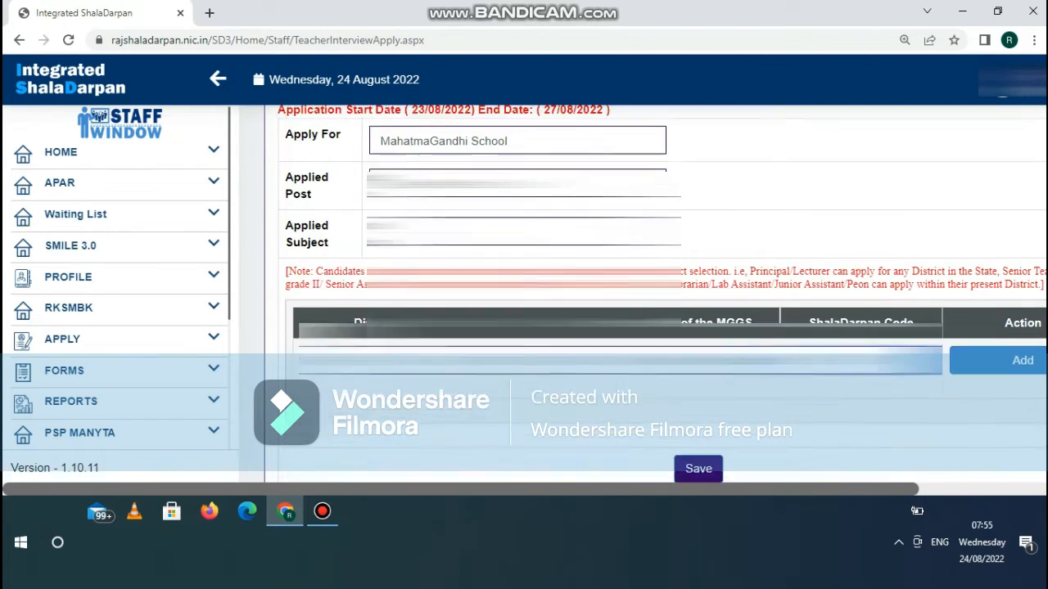
scroll(661, 295, up, 1)
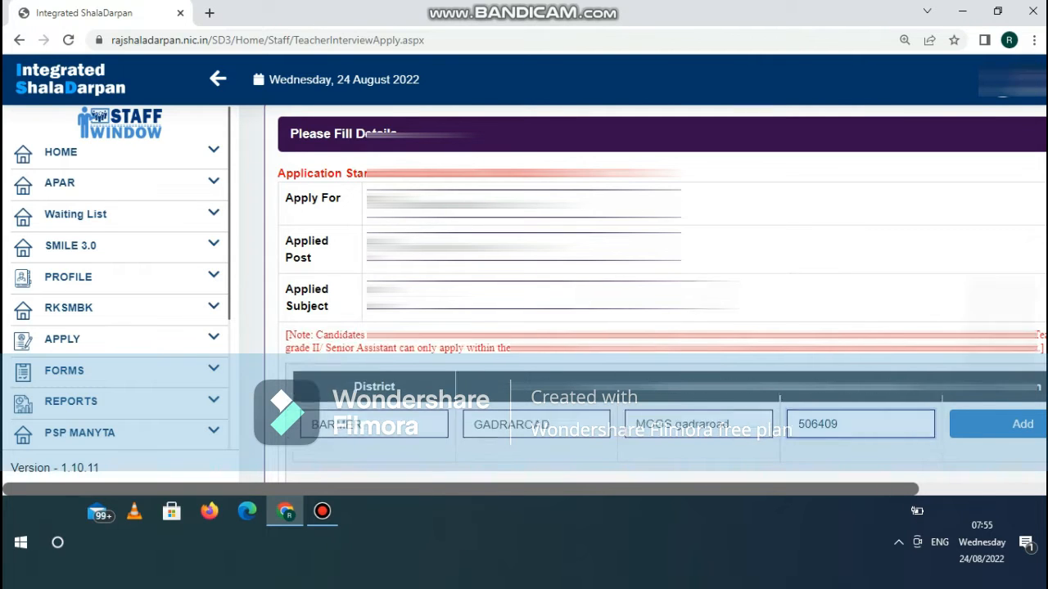
Open the Mahatma Gandhi Govt Schools registration form for the listed application and review the applicant details through Languages known.
scroll(661, 295, down, 5)
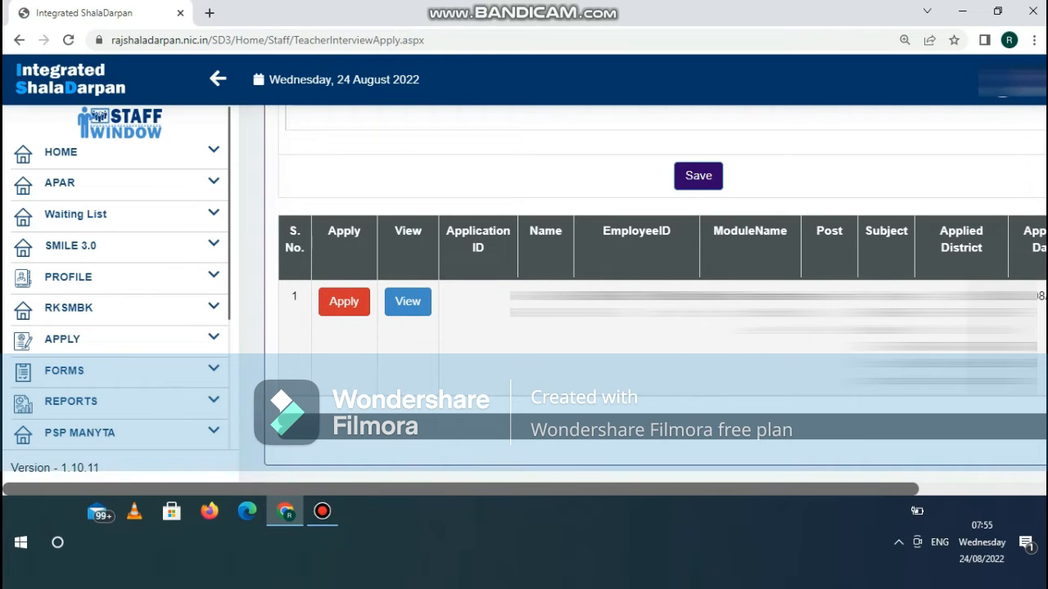
click(343, 302)
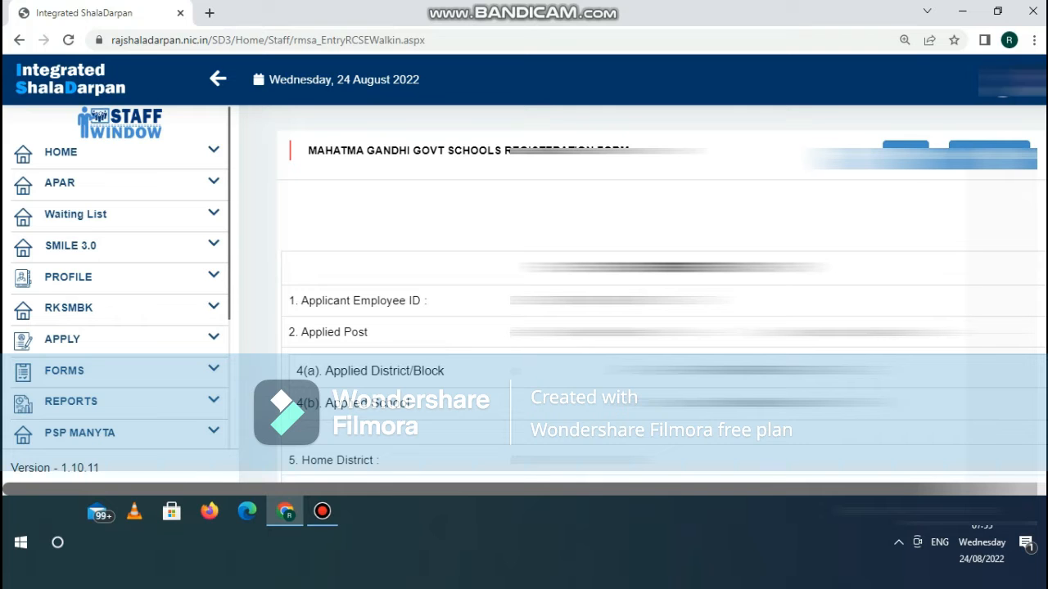
scroll(663, 311, down, 7)
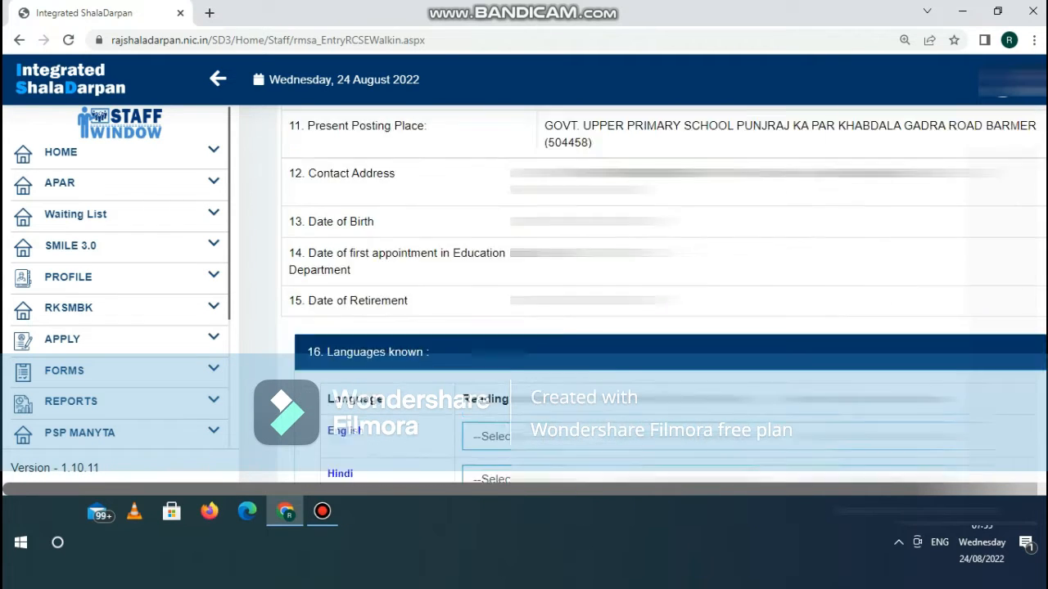
scroll(663, 311, down, 2)
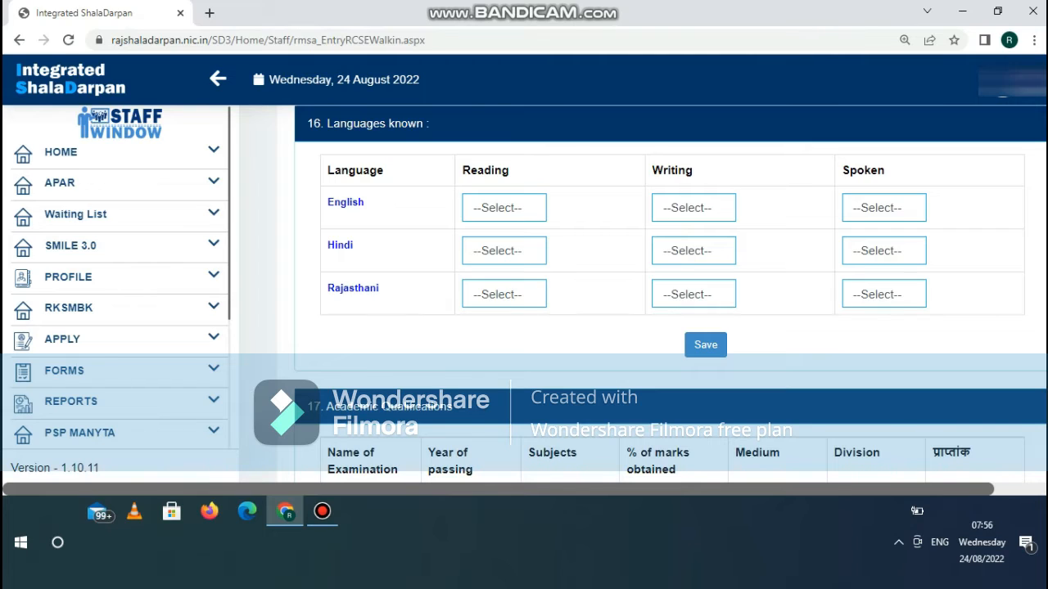
Set Reading and Writing for English to Yes in the Languages known table.
click(504, 208)
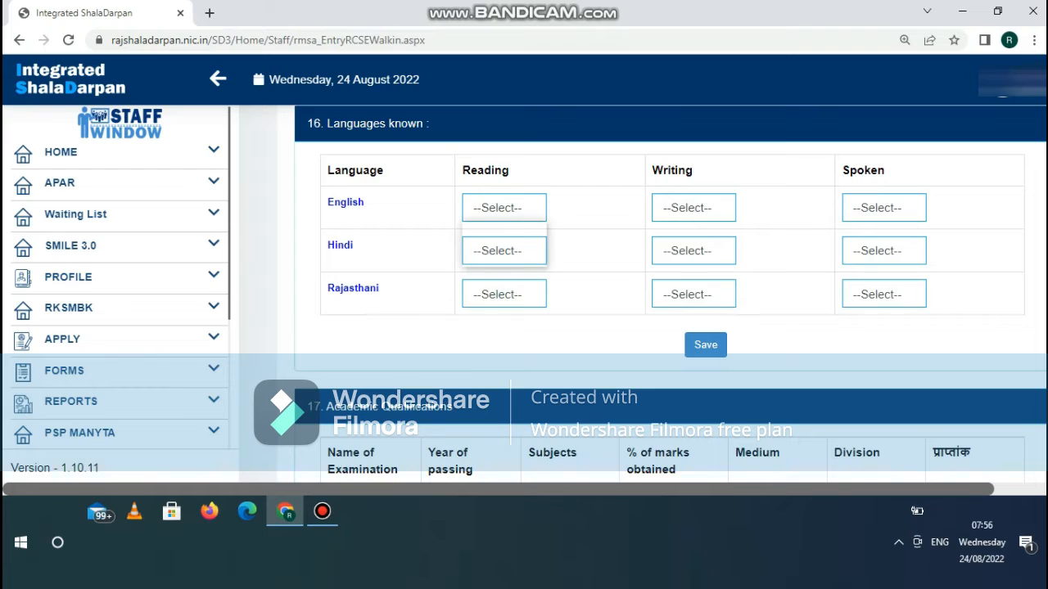
click(491, 244)
click(693, 208)
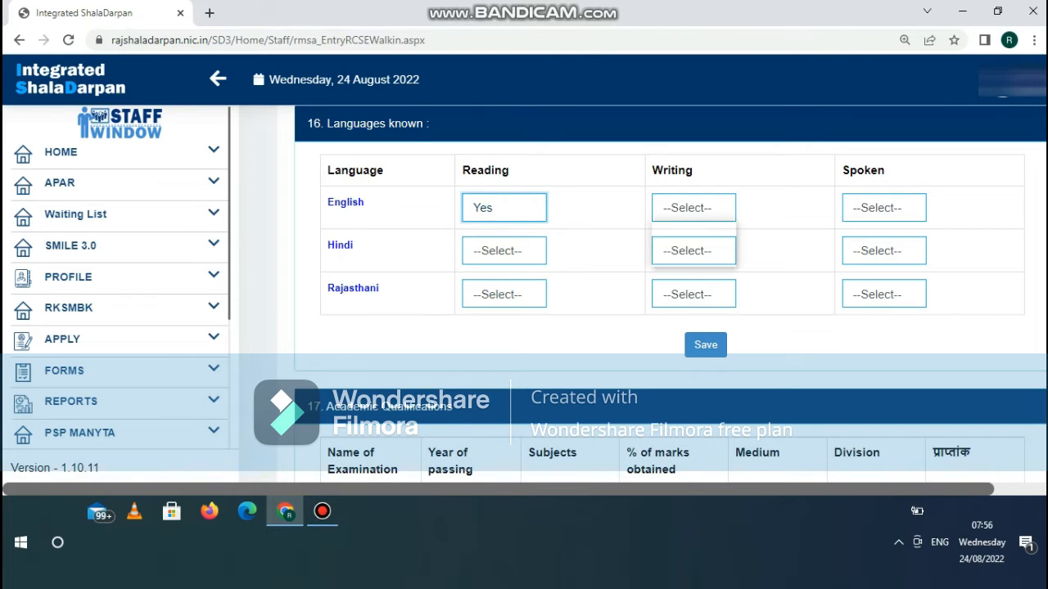
click(679, 243)
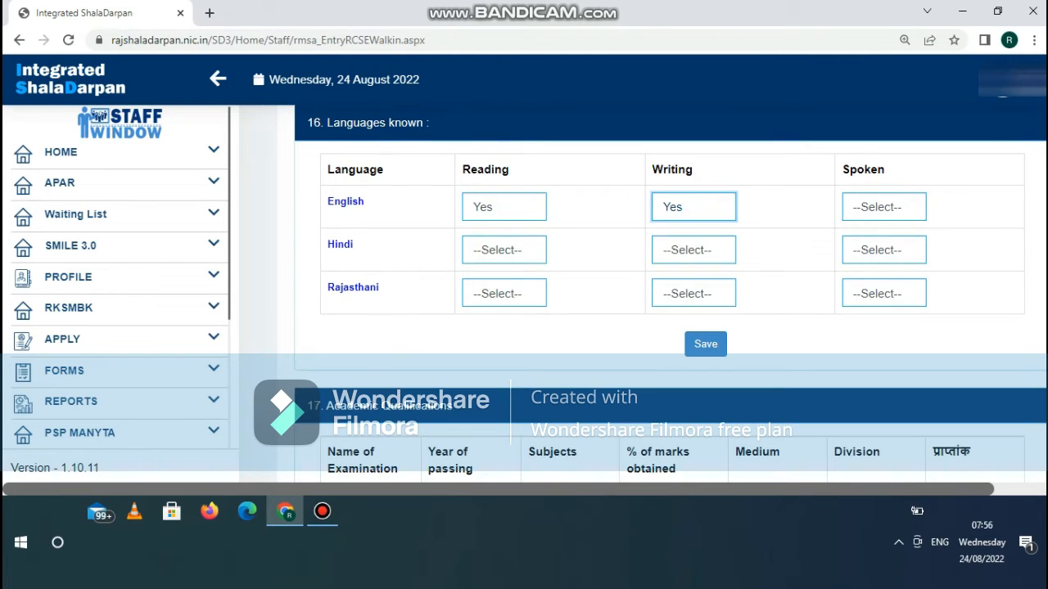
Examine the Academic Qualifications table and the Medium and Division choices for the Secondary examination.
scroll(670, 299, down, 2)
scroll(671, 299, down, 1)
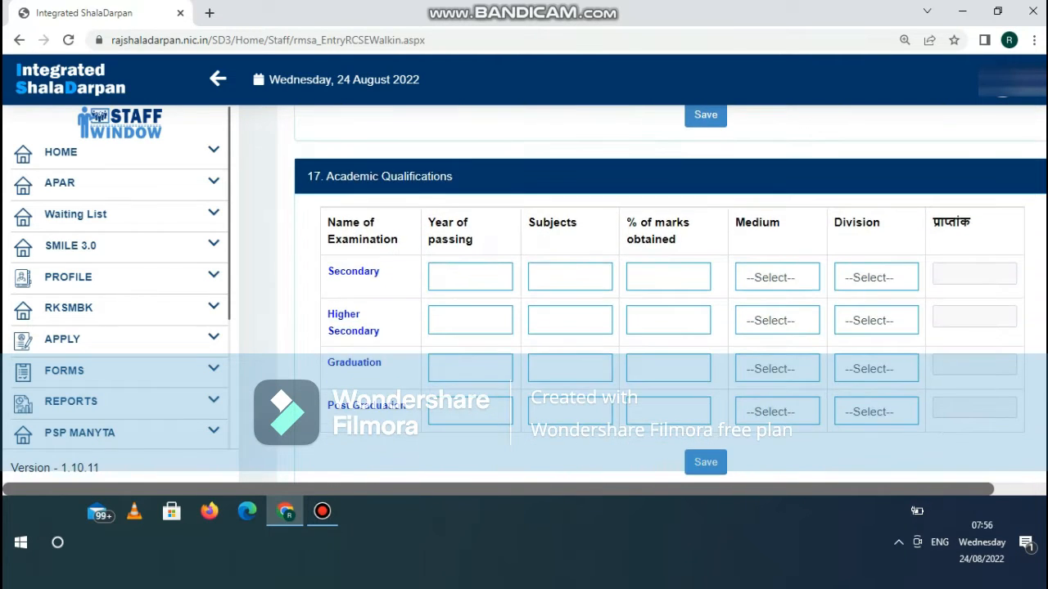
scroll(671, 299, down, 1)
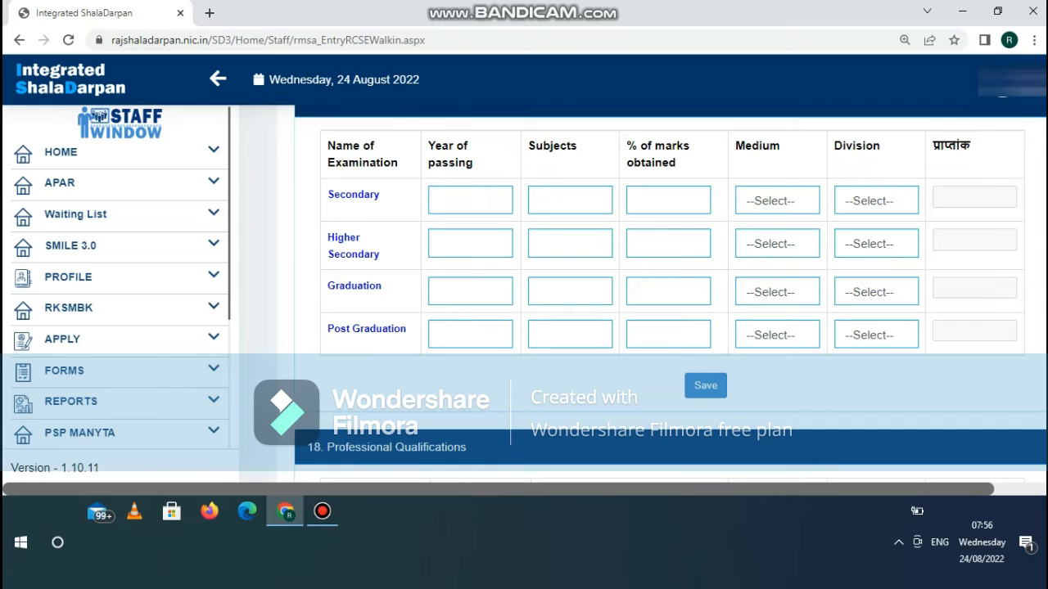
click(777, 201)
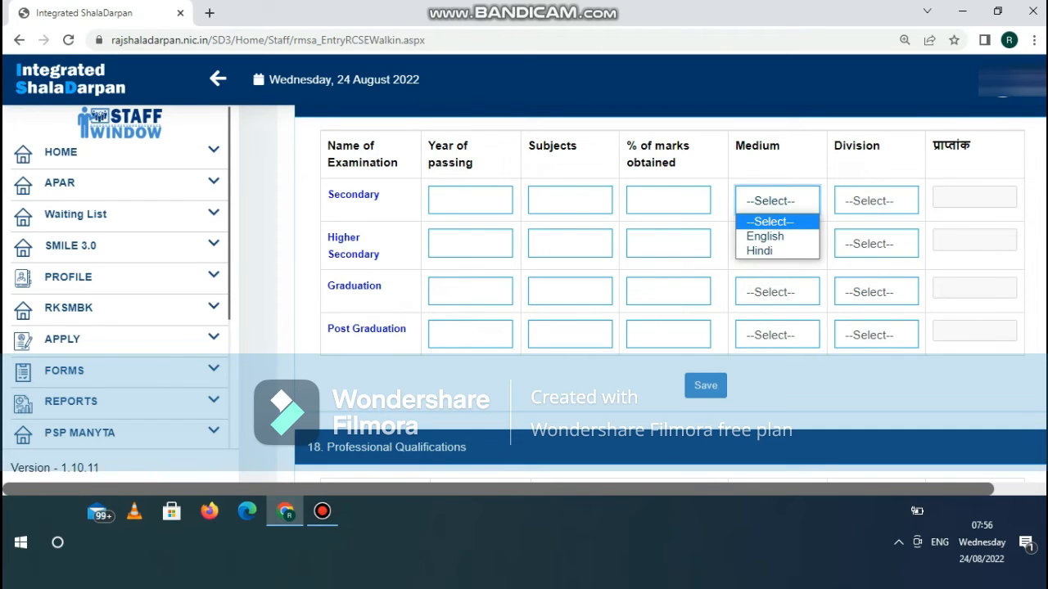
click(772, 220)
click(876, 200)
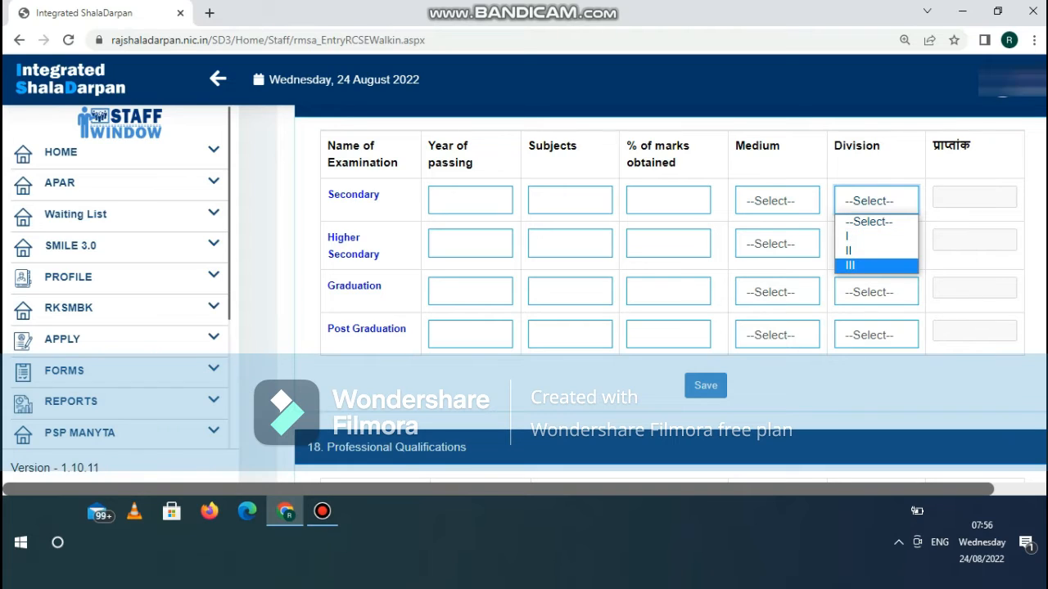
click(869, 221)
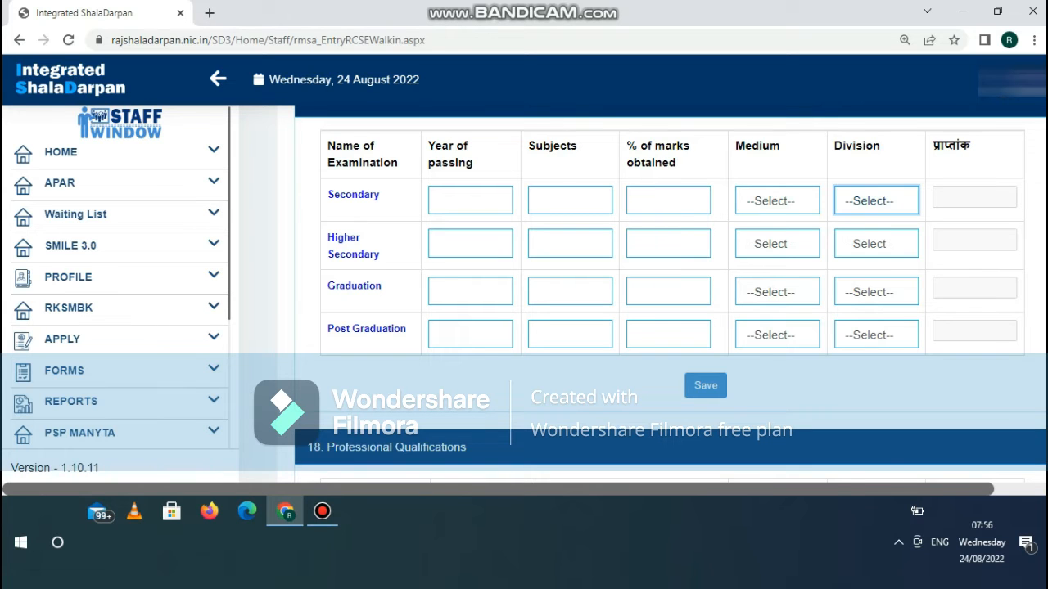
Review the Professional Qualifications table from B.Ed. through PhD.
scroll(670, 294, down, 4)
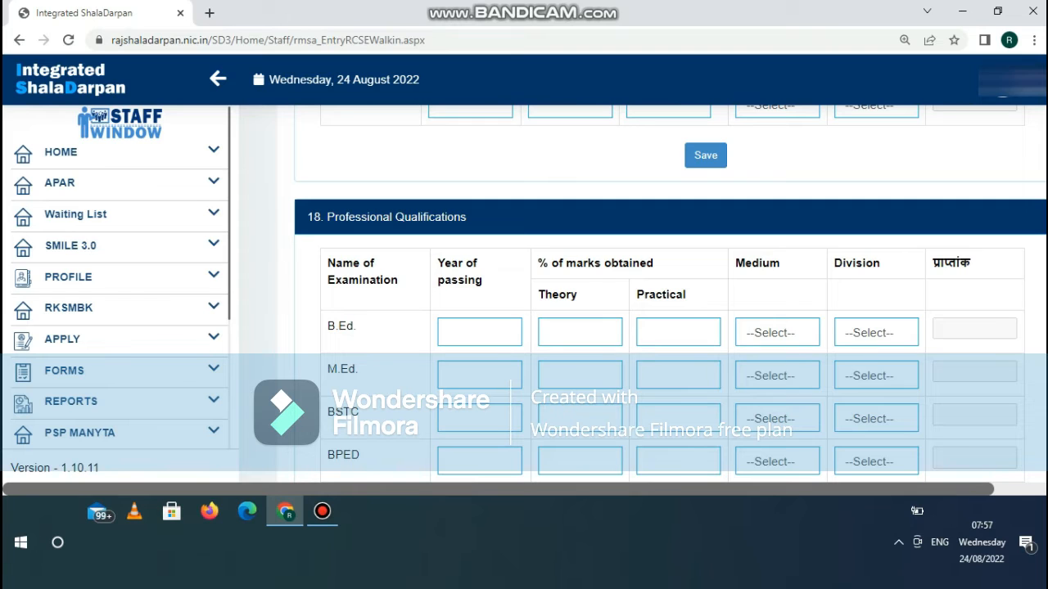
scroll(670, 328, down, 1)
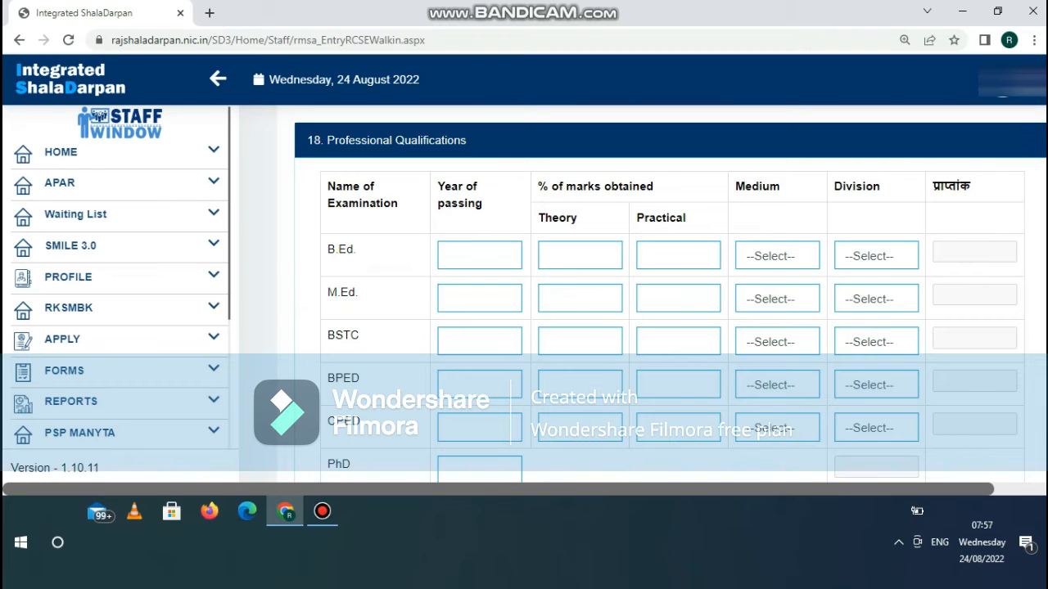
scroll(669, 295, down, 5)
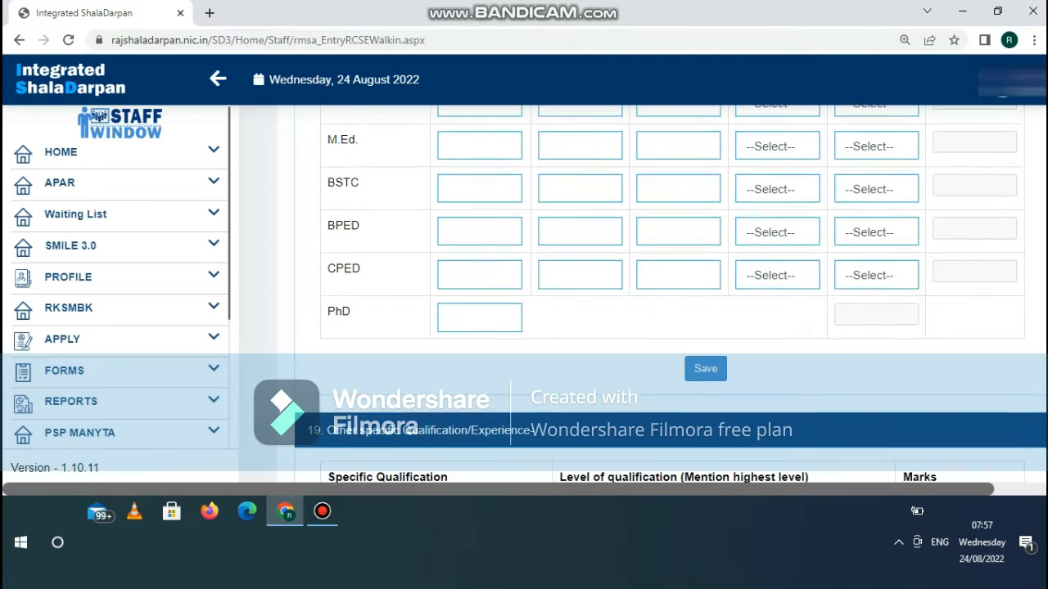
Examine the level choices for Teachers Award and Research work experience under Other specific Qualification/Experience.
scroll(670, 295, down, 5)
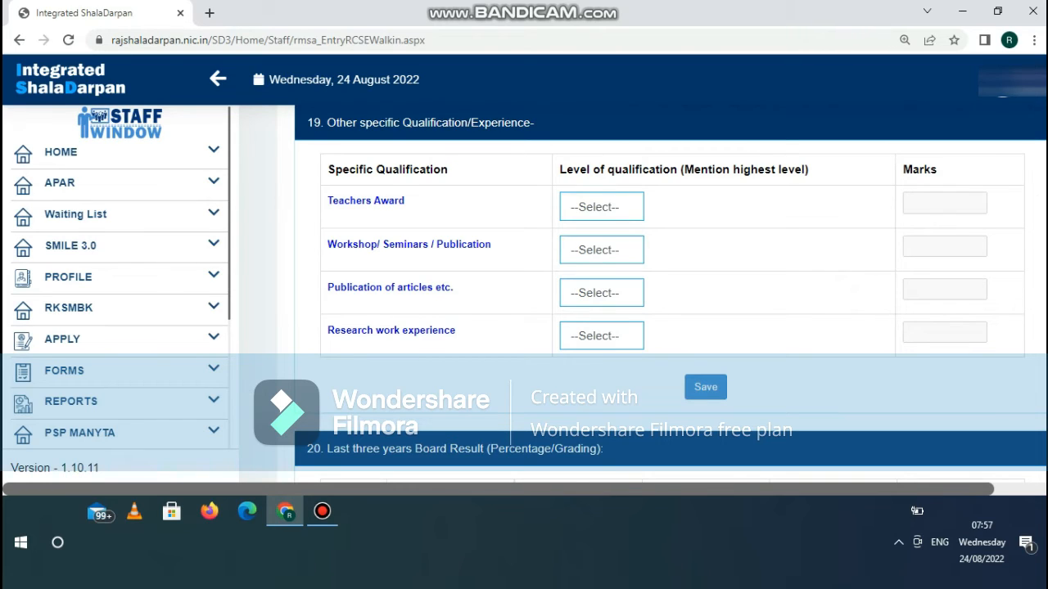
click(602, 207)
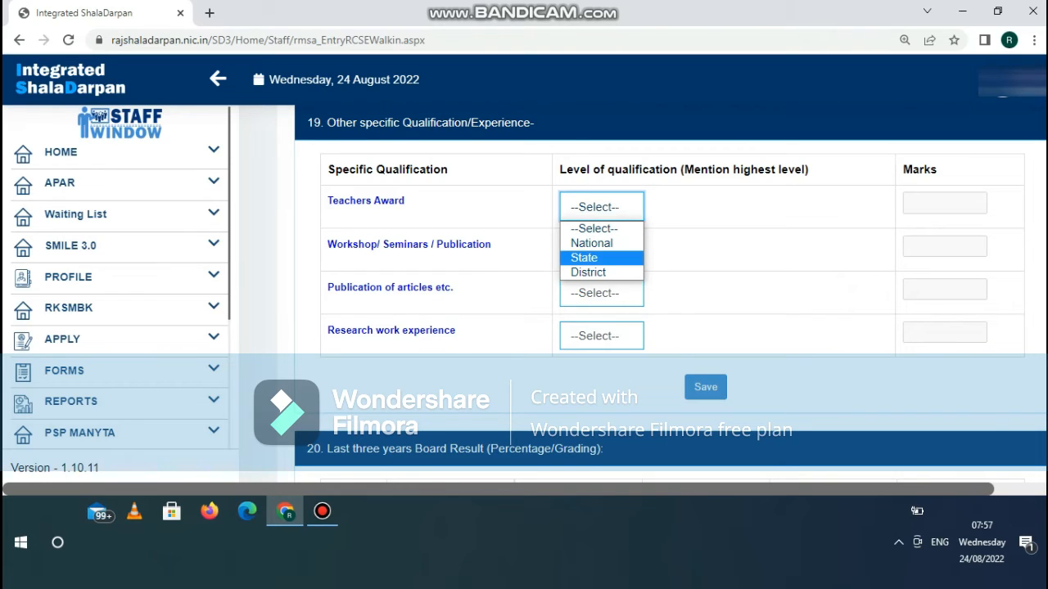
click(405, 201)
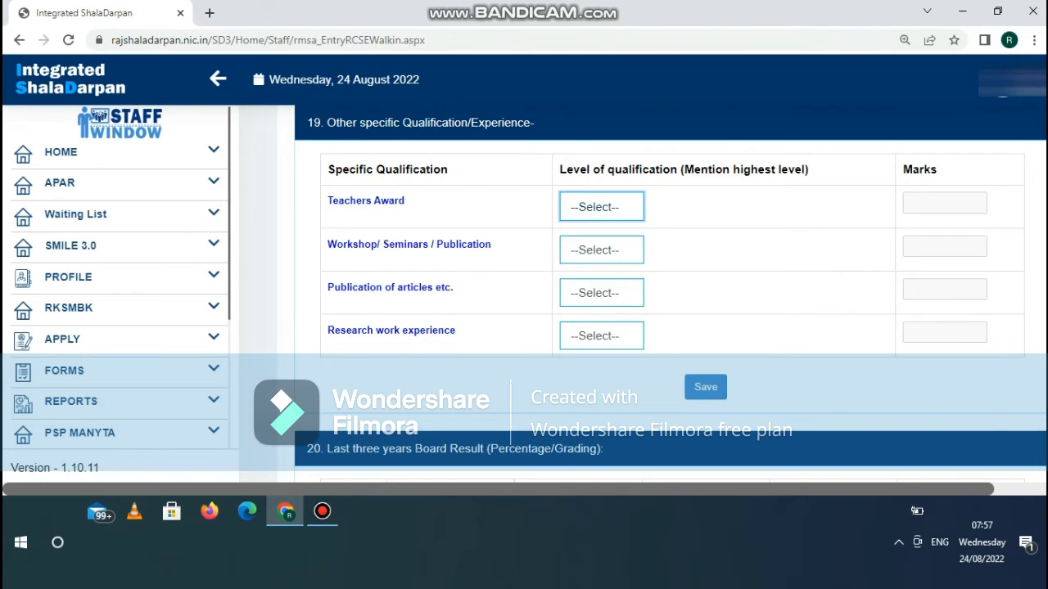
click(405, 202)
click(602, 336)
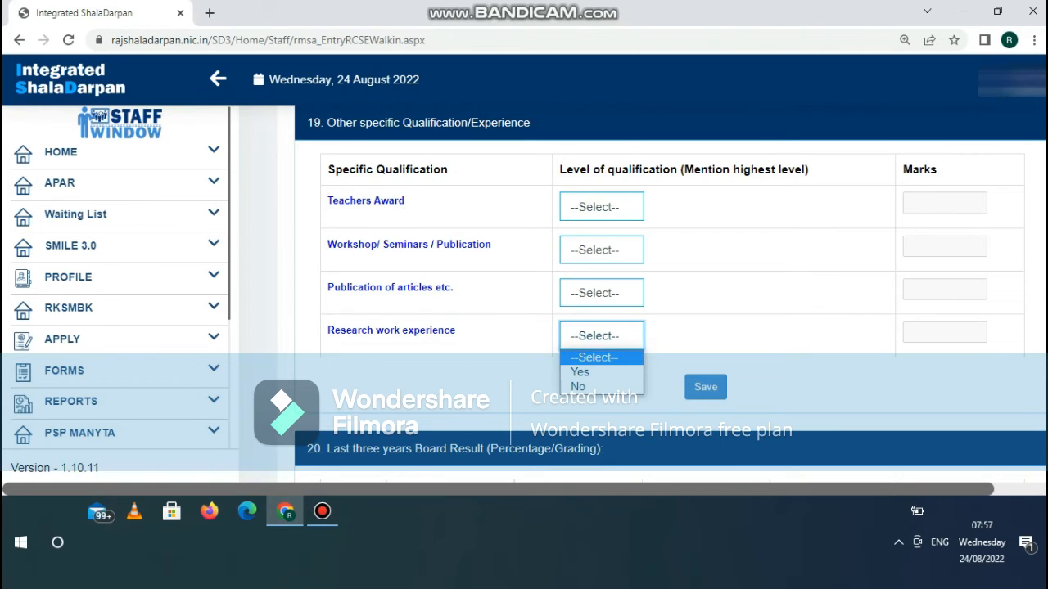
click(456, 331)
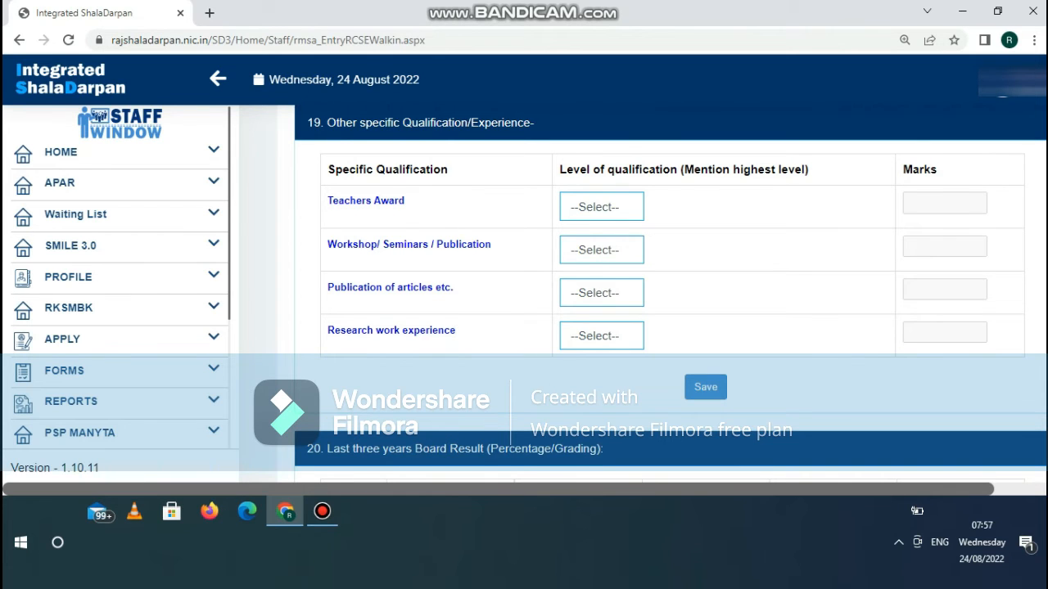
Review the Last three years Board Result table, starting with the 5th Class entry for 2018-19.
scroll(456, 331, down, 1)
scroll(456, 331, down, 3)
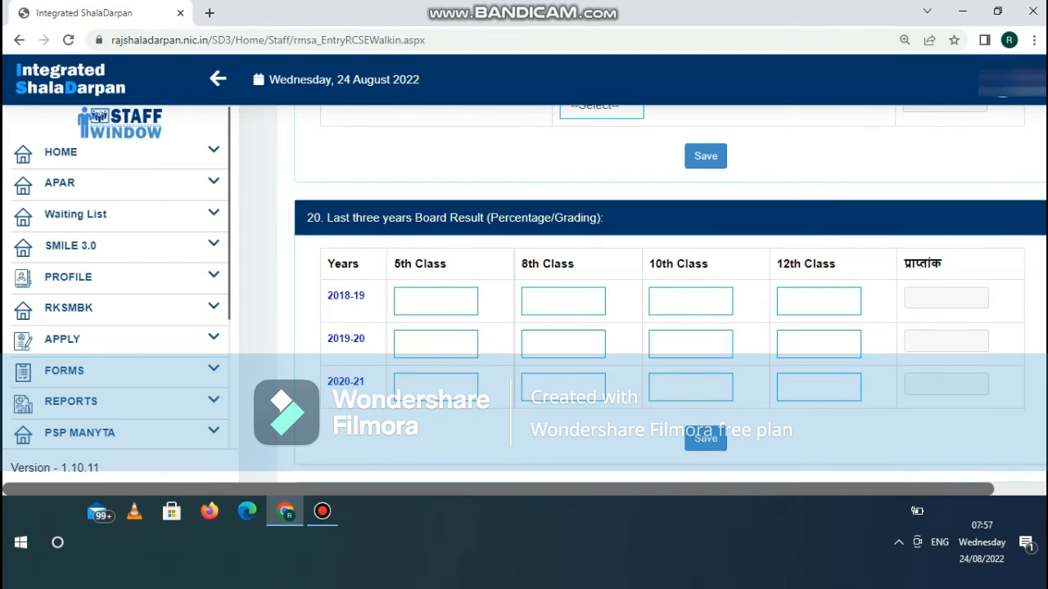
scroll(456, 331, down, 1)
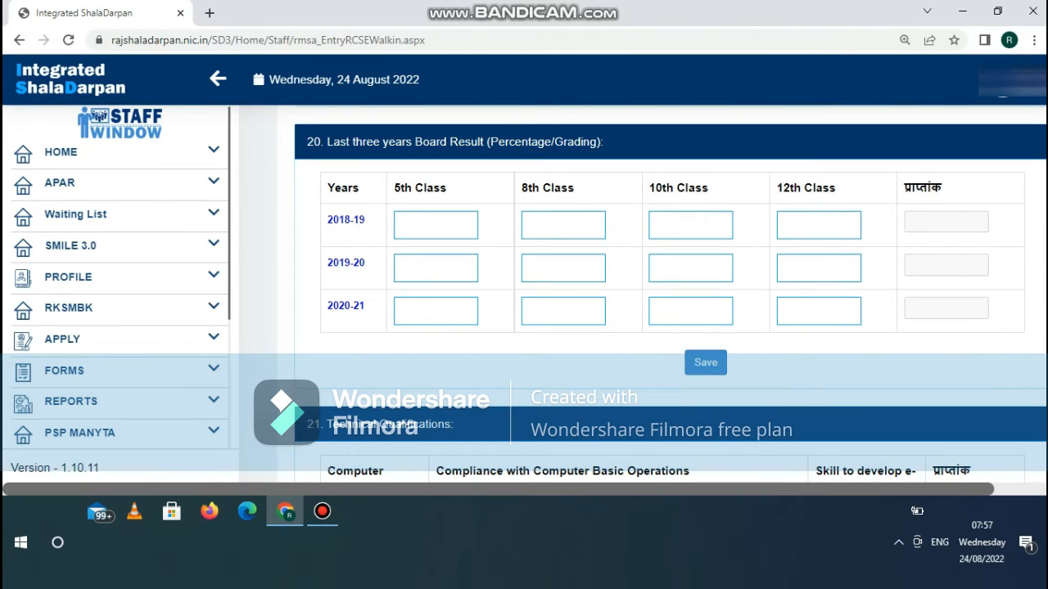
click(434, 225)
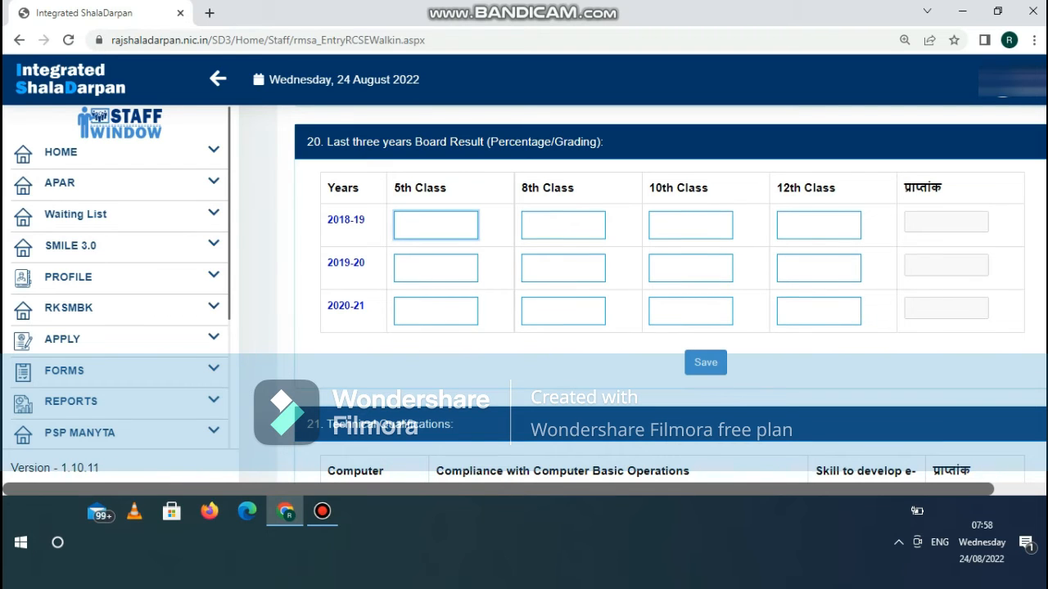
Examine the Technical Qualifications choices for computer qualification, basic operations such as smart class, and e-content skill.
scroll(670, 292, down, 1)
scroll(669, 294, down, 3)
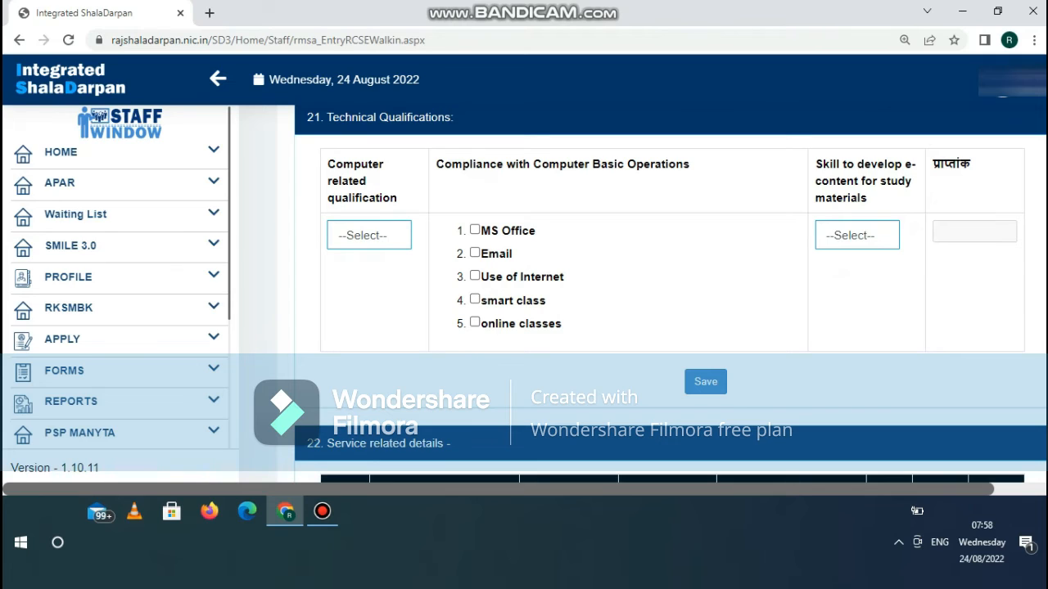
click(370, 236)
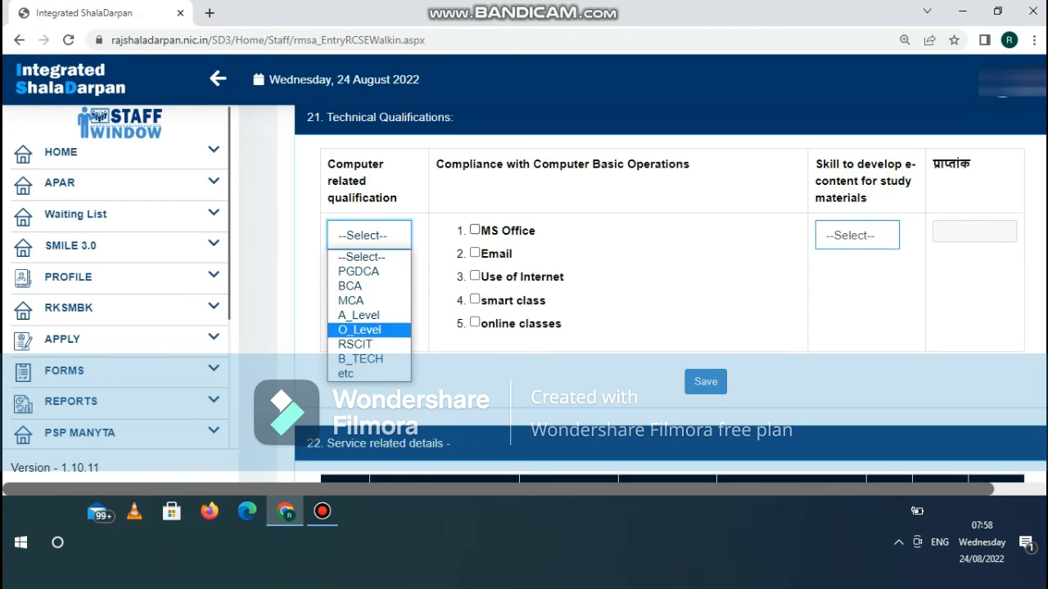
click(475, 300)
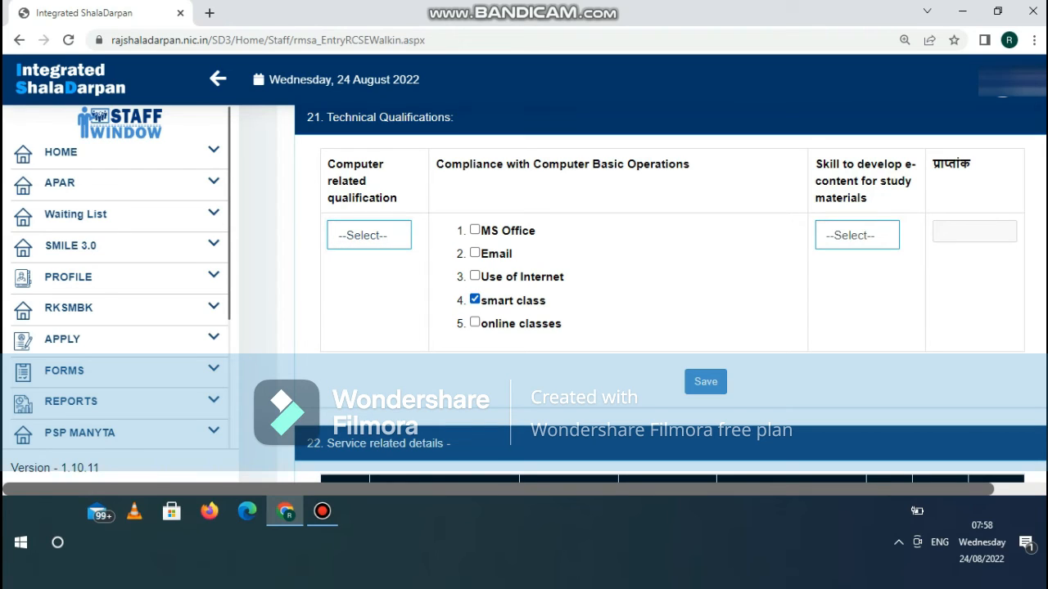
click(475, 299)
click(857, 236)
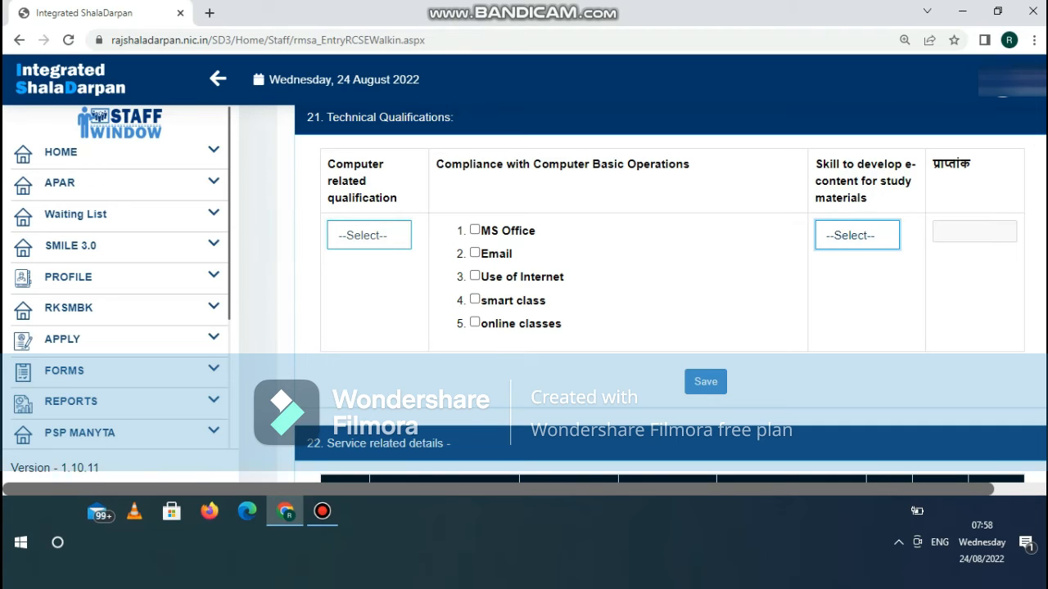
Examine the designation choices in the Service related details entry row.
scroll(671, 300, down, 1)
scroll(670, 295, down, 3)
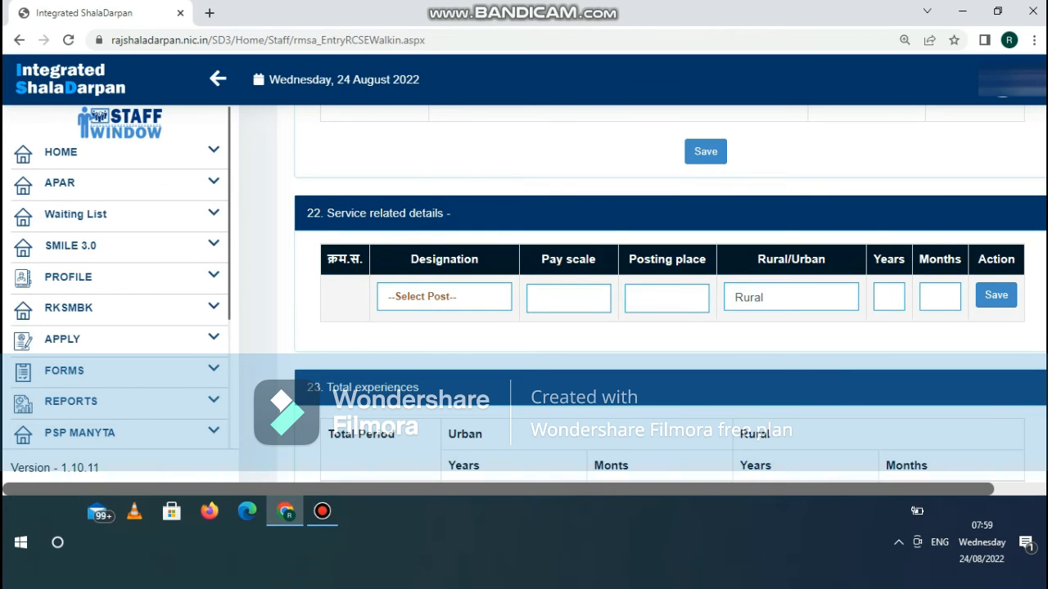
click(445, 297)
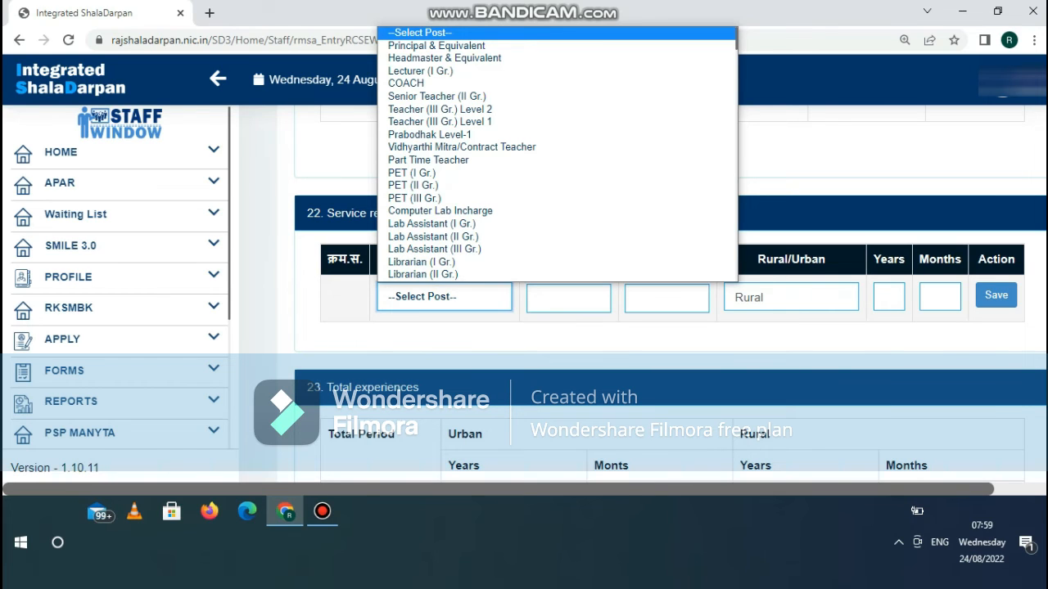
click(444, 297)
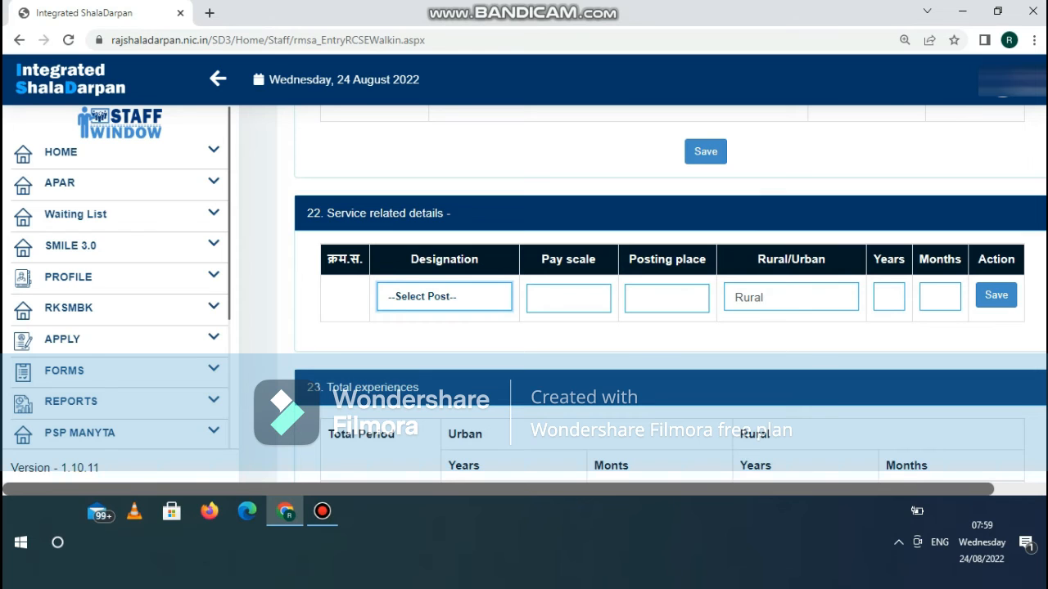
Review the Total experiences, Experience of Teaching and Other Details sections through the end of the form.
scroll(670, 297, down, 2)
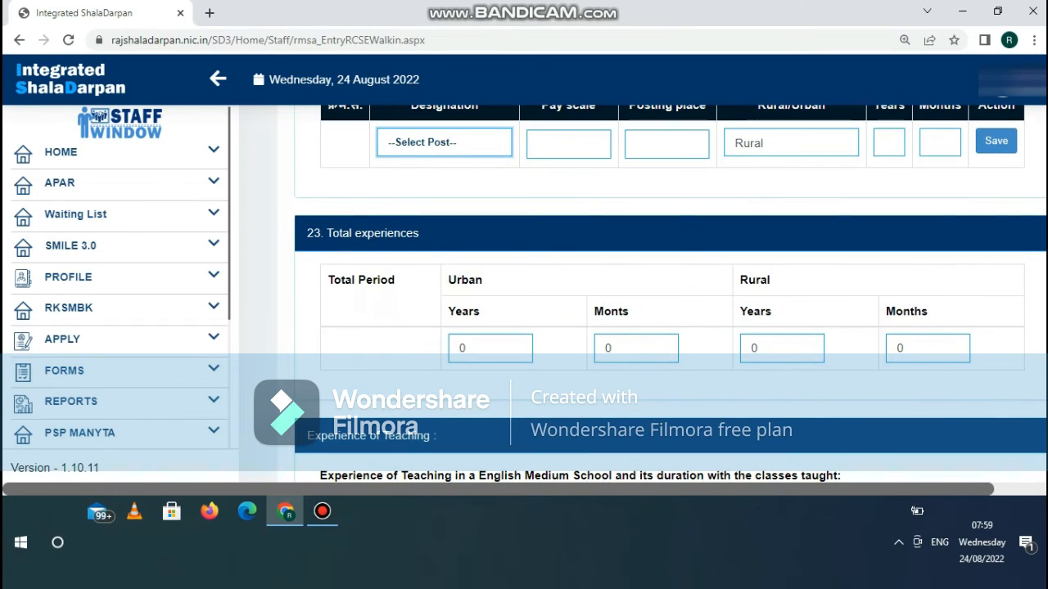
scroll(670, 297, down, 1)
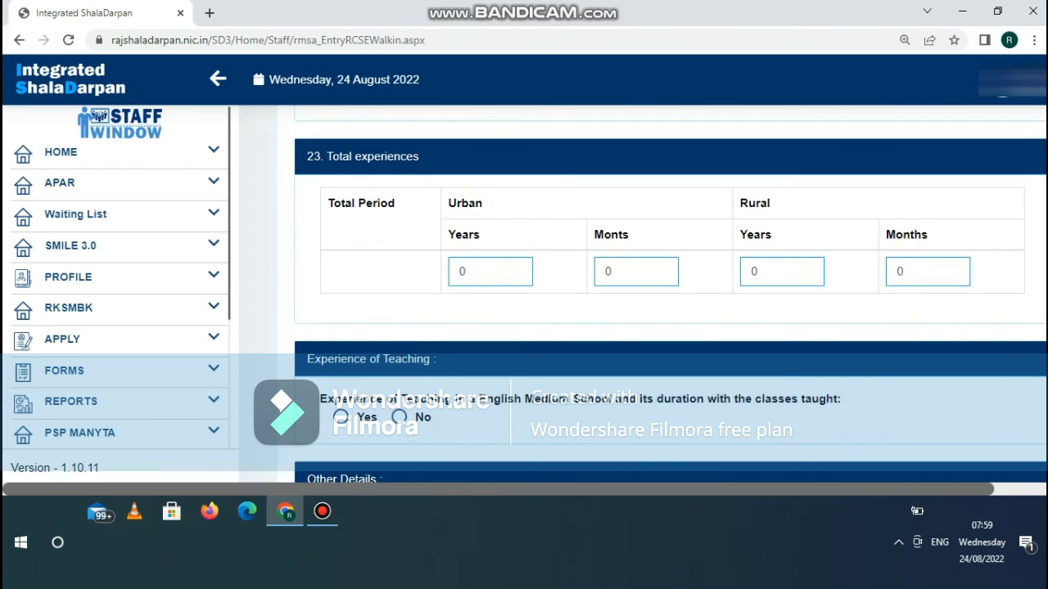
scroll(670, 303, down, 1)
scroll(670, 303, down, 1)
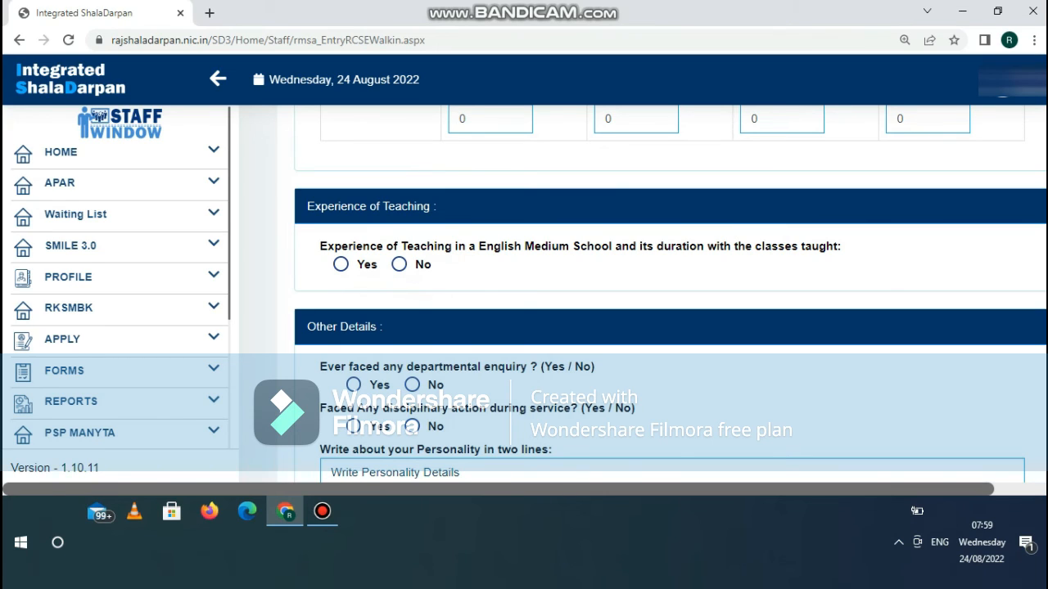
scroll(670, 286, down, 2)
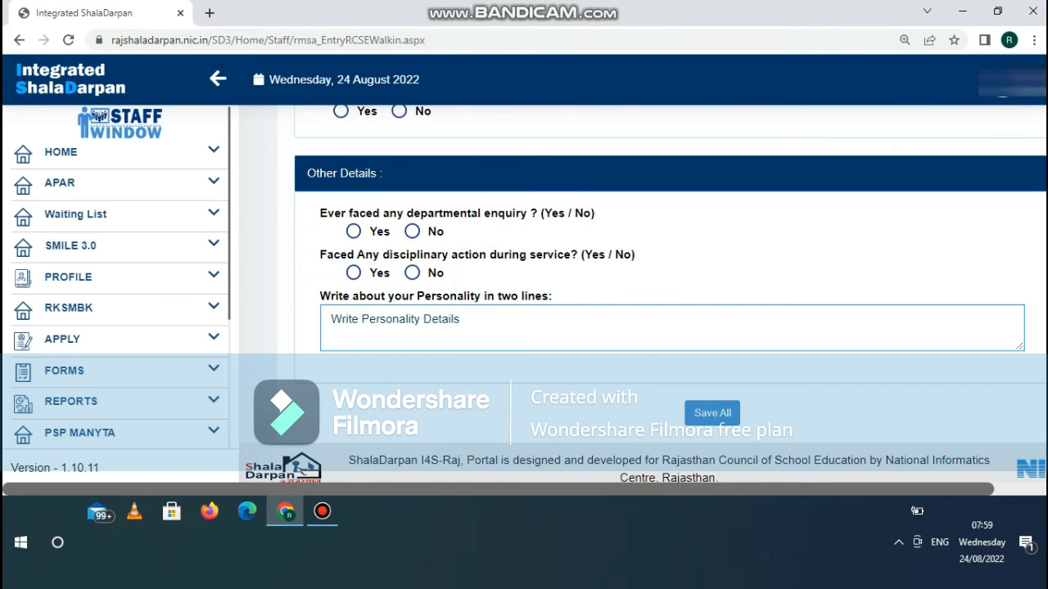